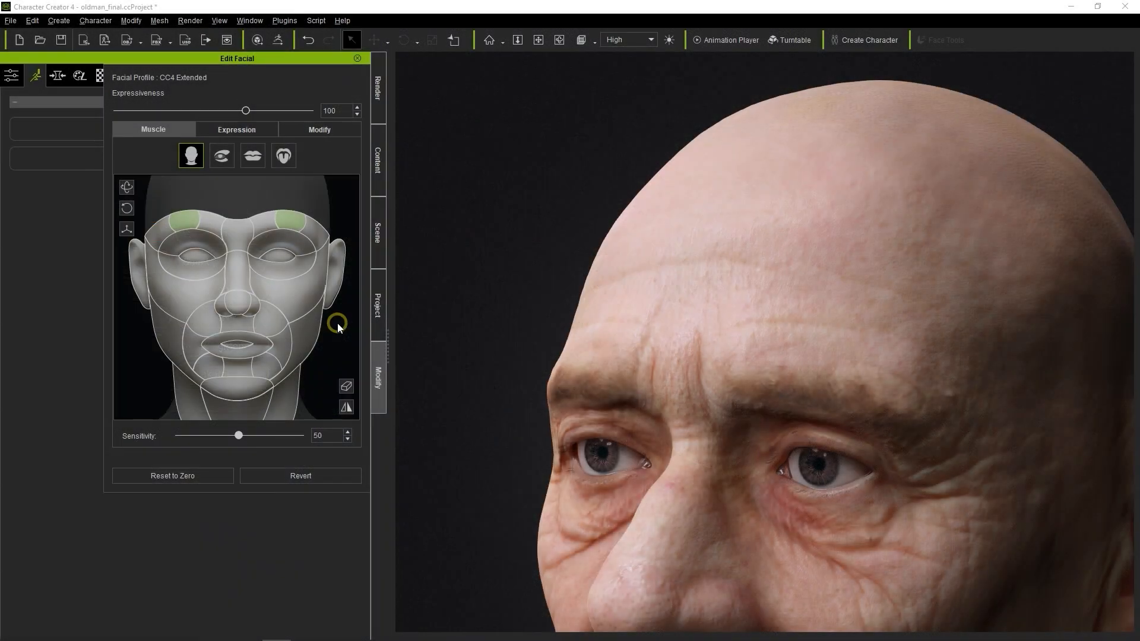
- Raise both selected brow muscles in the facial editor to preview the forehead wrinkles
left_click_drag(337, 303, 332, 269)
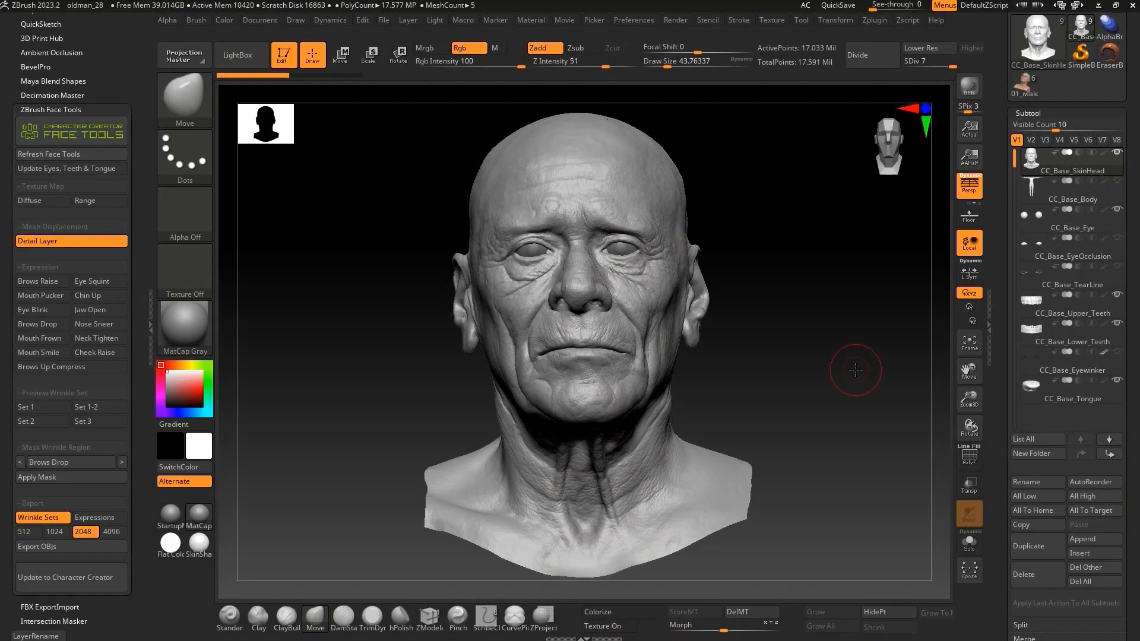
- In ZBrush, append a sphere subtool, make it active and browse the 0906 folder for a mesh to import into it
left_click_drag(1007, 380, 1002, 248)
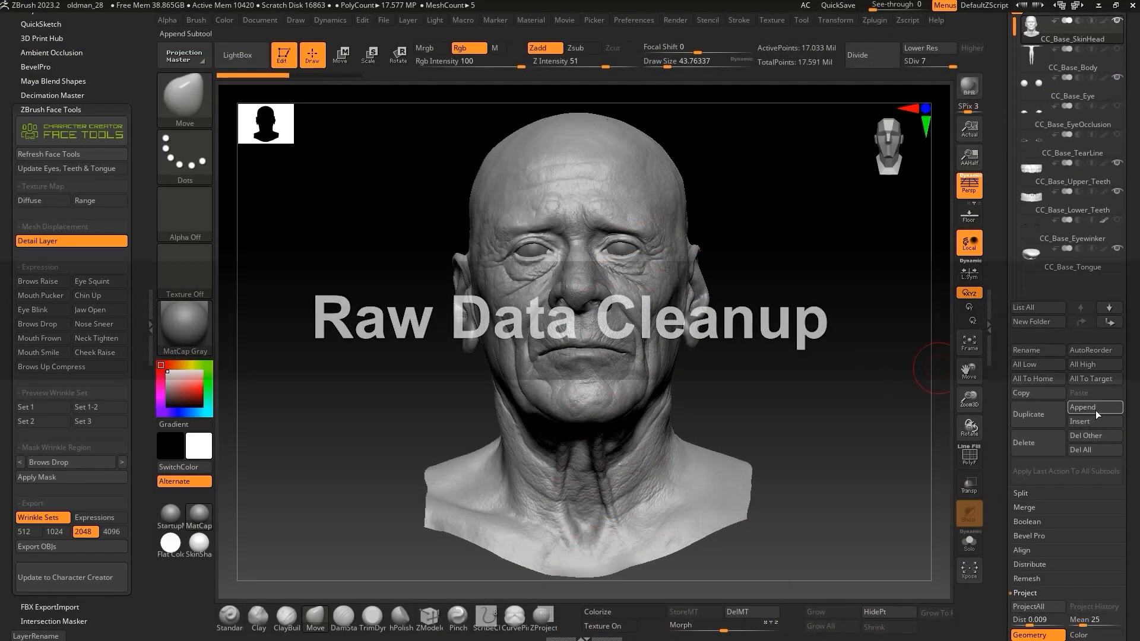
left_click(1094, 409)
left_click(577, 429)
left_click_drag(999, 155, 1000, 197)
left_click(1044, 330)
left_click_drag(1134, 276, 1133, 339)
left_click(1030, 99)
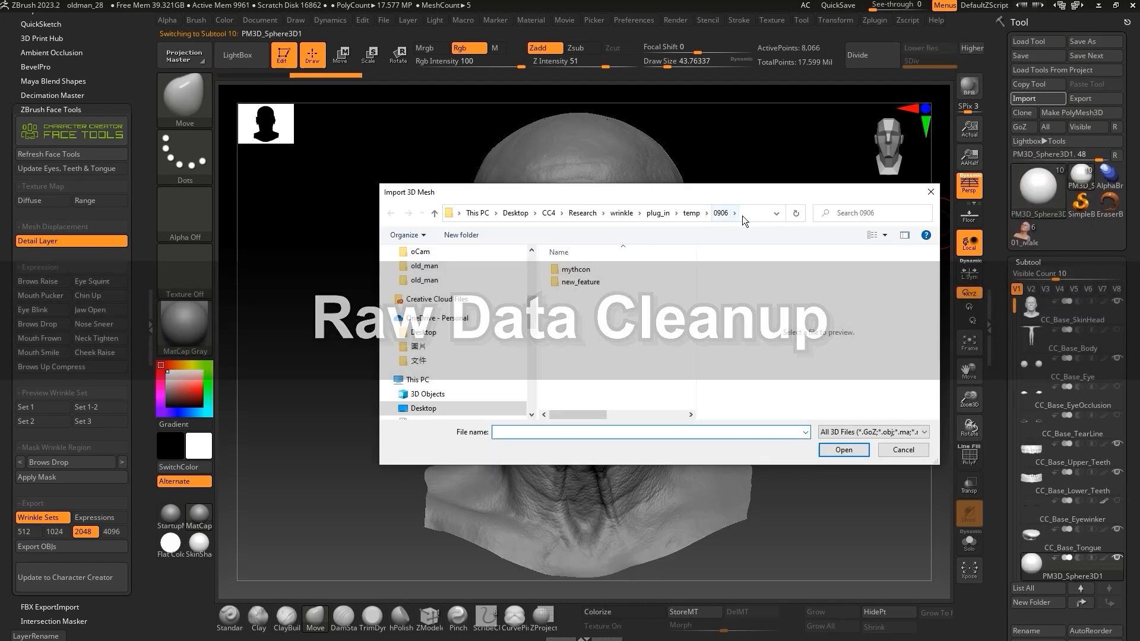
double_click(580, 271)
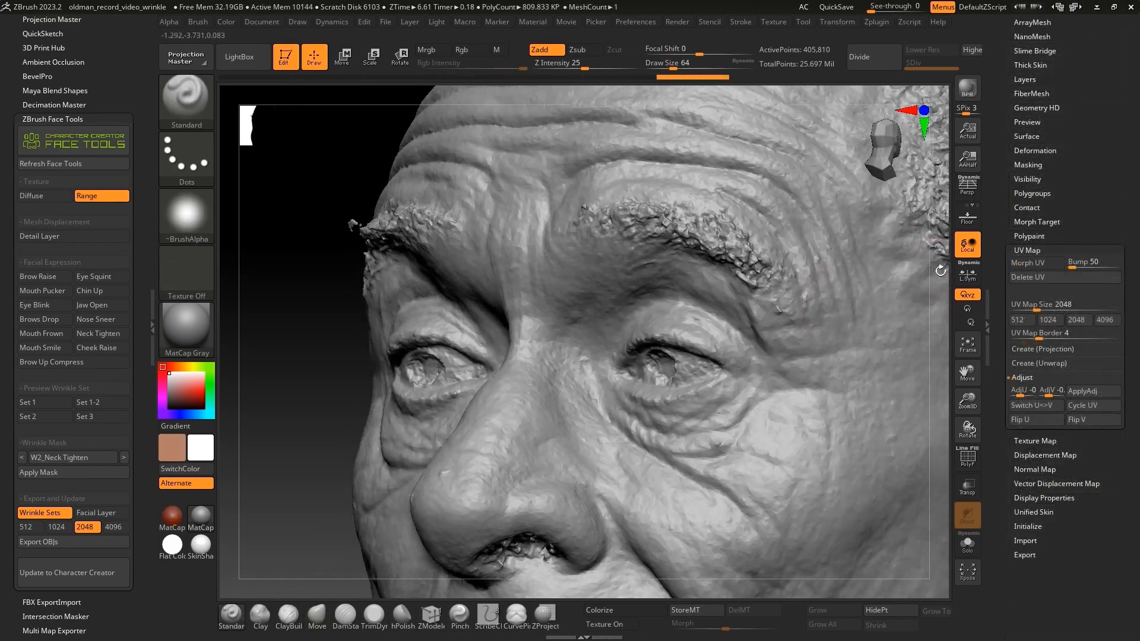
- Mask the rough eyebrow areas and the temple hair above the ear on the scanned head
key("ctrl")
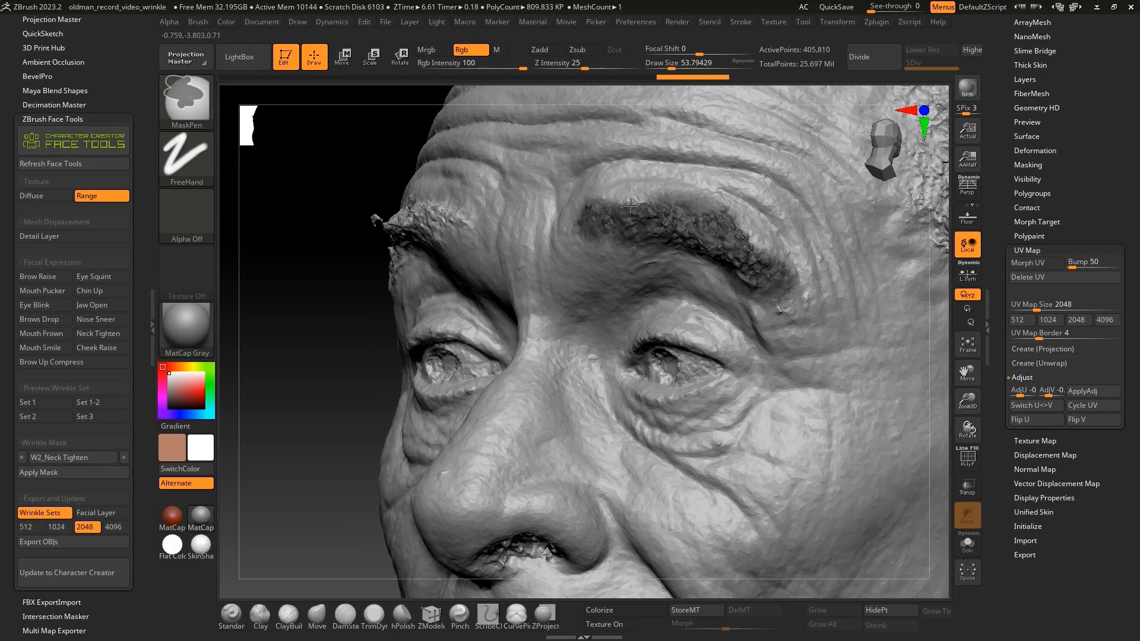
mouse_move(758, 253)
right_mouse_down()
mouse_move(821, 247)
mouse_move(493, 329)
right_mouse_up()
left_click_drag(479, 307, 546, 266, "ctrl")
left_click_drag(855, 302, 766, 302)
left_click_drag(522, 281, 549, 268, "ctrl")
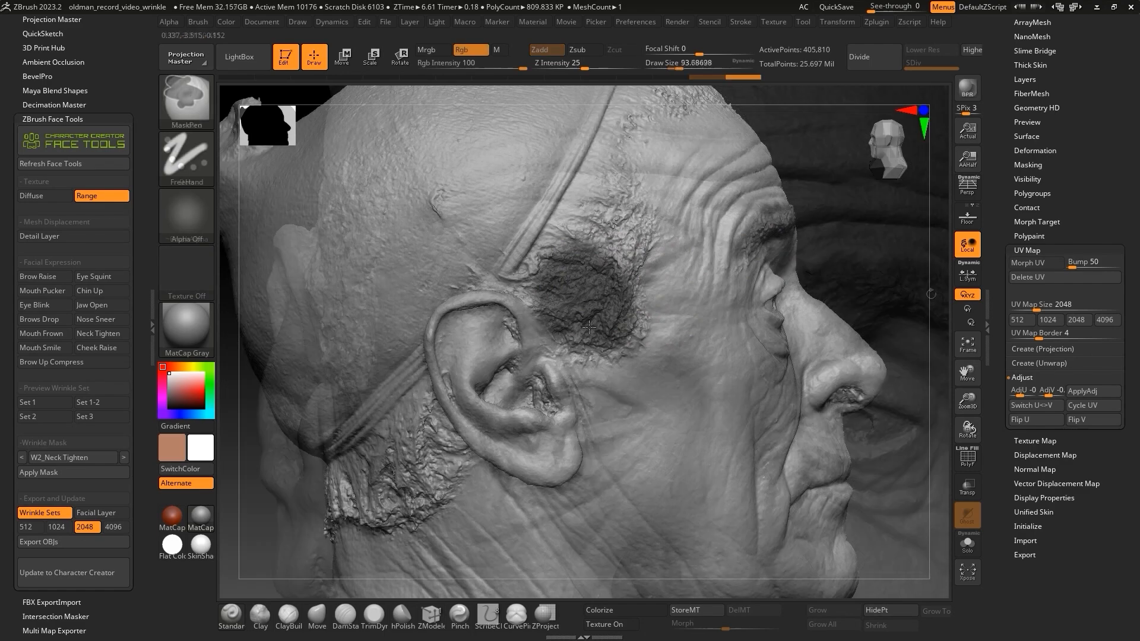
left_click_drag(552, 285, 617, 190, "ctrl")
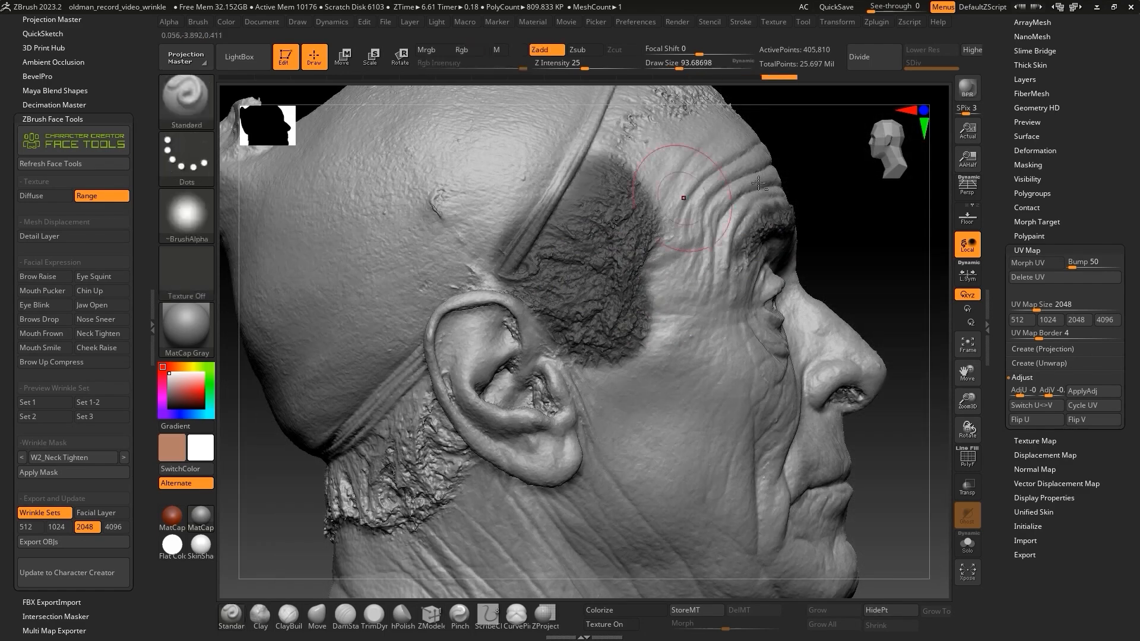
- Extend the mask over the remaining hair around the sides and along the front hairline of the scanned head
right_click_drag(617, 190, 564, 359, "alt")
left_click_drag(623, 237, 529, 462, "ctrl")
mouse_move(530, 462)
right_mouse_down()
mouse_move(332, 451)
mouse_move(339, 362)
right_mouse_up()
left_click_drag(712, 430, 661, 308, "ctrl")
mouse_move(662, 308)
right_mouse_down()
mouse_move(641, 320)
mouse_move(671, 362)
right_mouse_up()
mouse_move(504, 238)
left_mouse_down("ctrl")
mouse_move(490, 235)
mouse_move(682, 279)
left_mouse_up("ctrl")
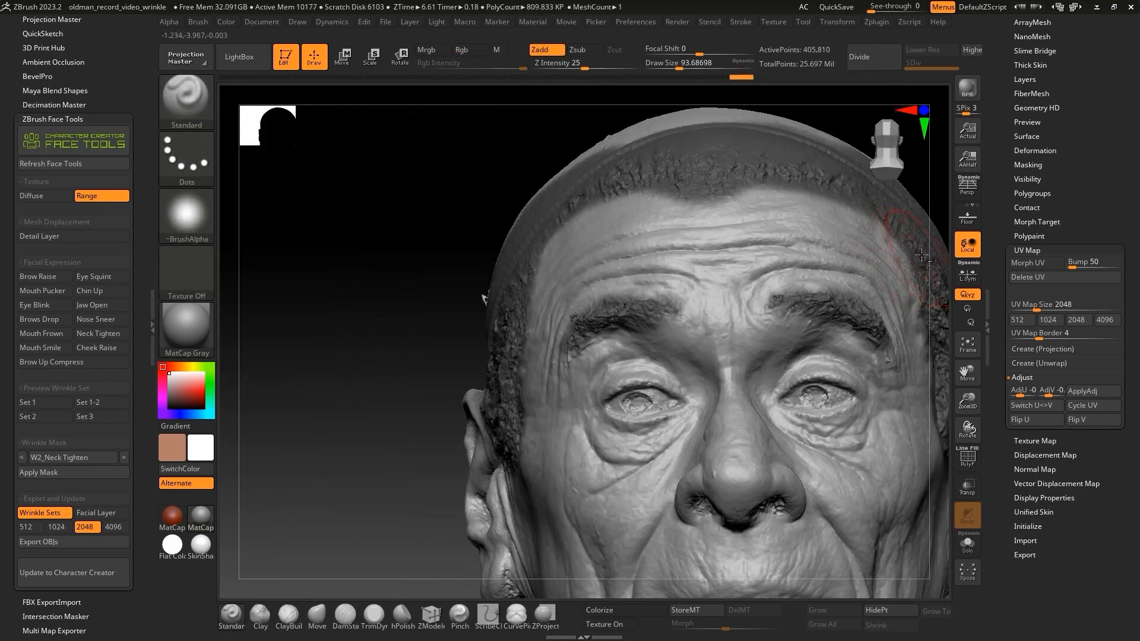
- Invert the mask so only the hair areas are editable, and open the Deformation settings
left_click_drag(933, 242, 961, 252)
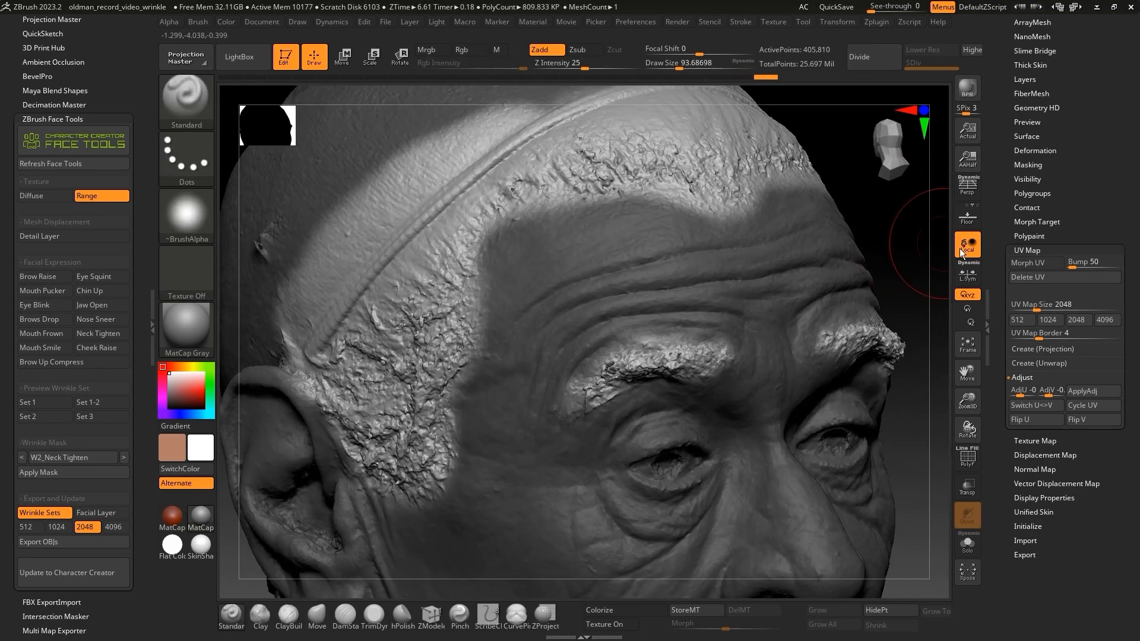
left_click(1034, 151)
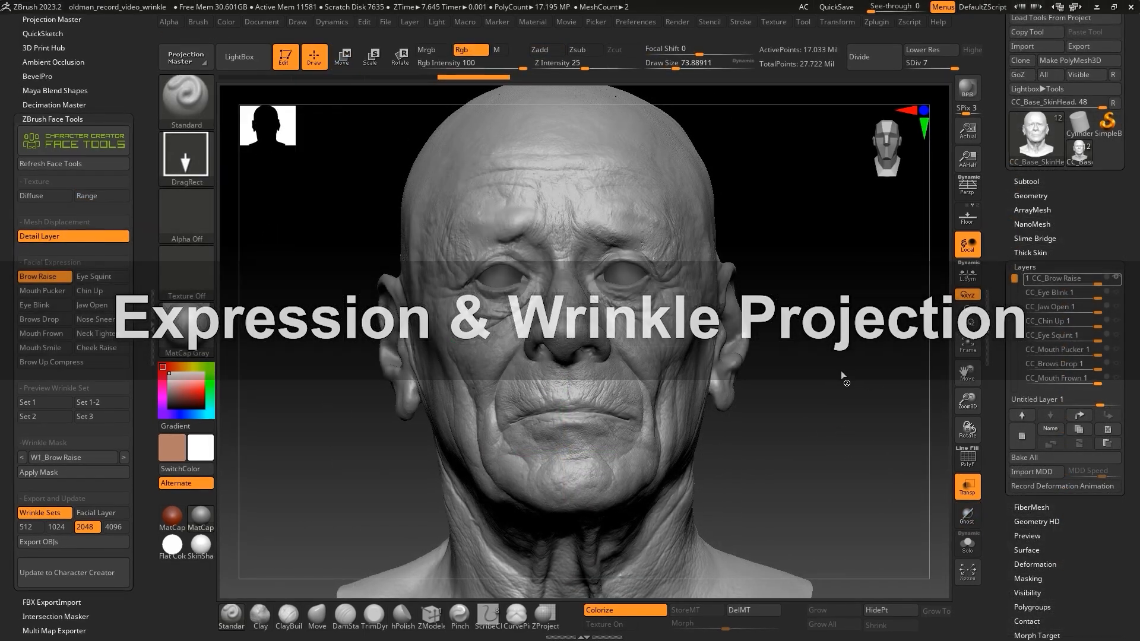
- Show the 016_Brows Up scan over the base head, with the head at subdivision level 1 and its polyframe displayed
left_click(1044, 181)
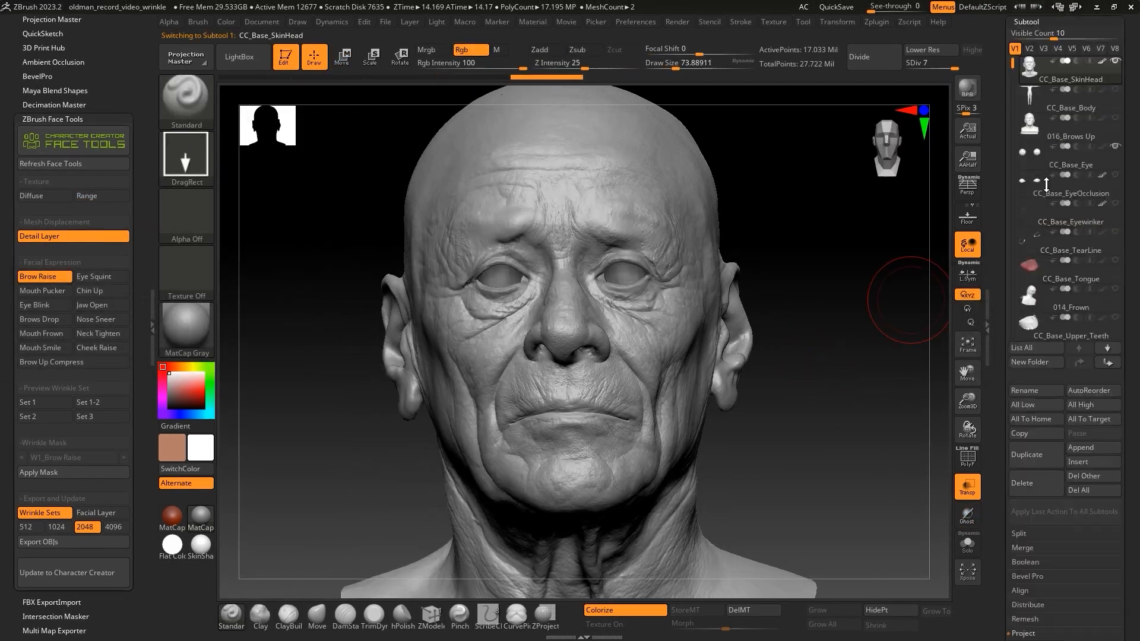
left_click(1116, 118)
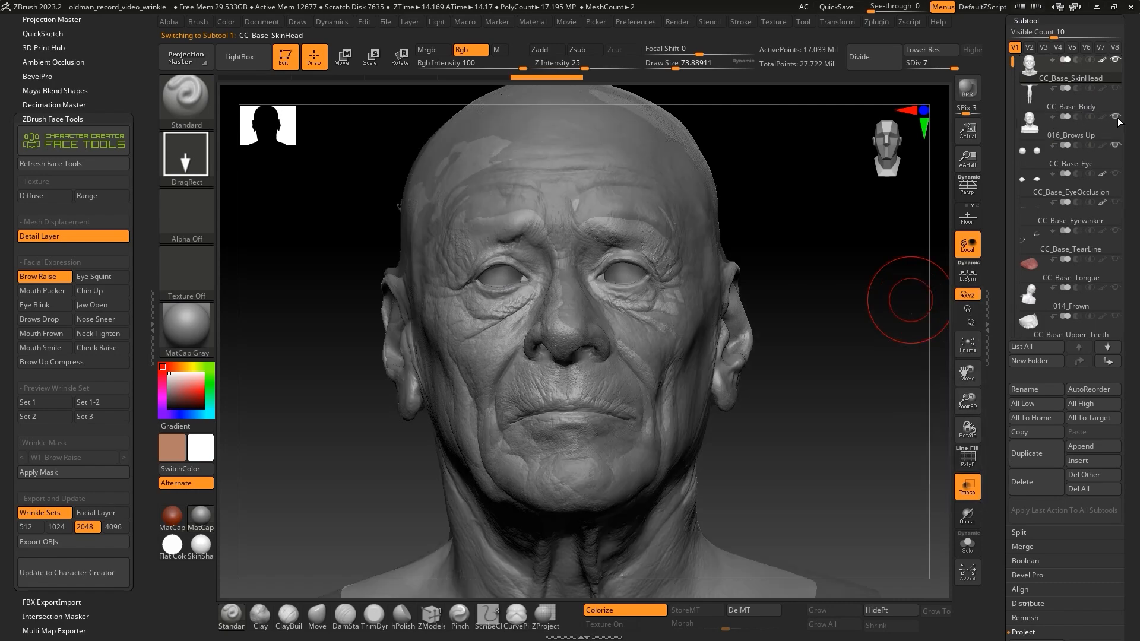
key("shift+d")
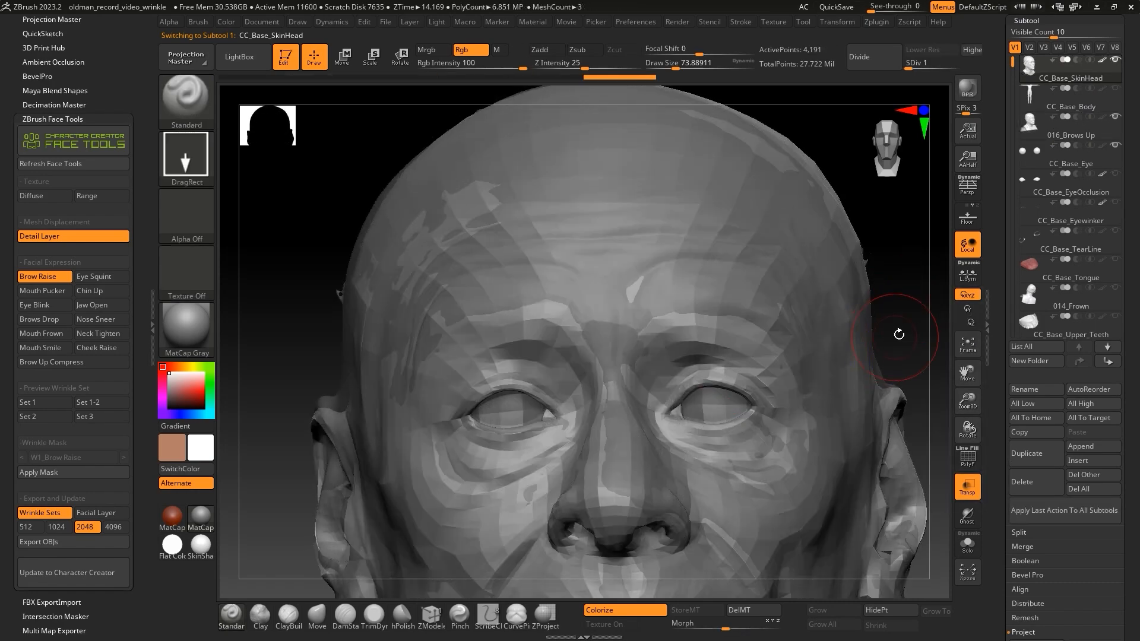
key("shift+f")
left_click_drag(915, 415, 902, 387)
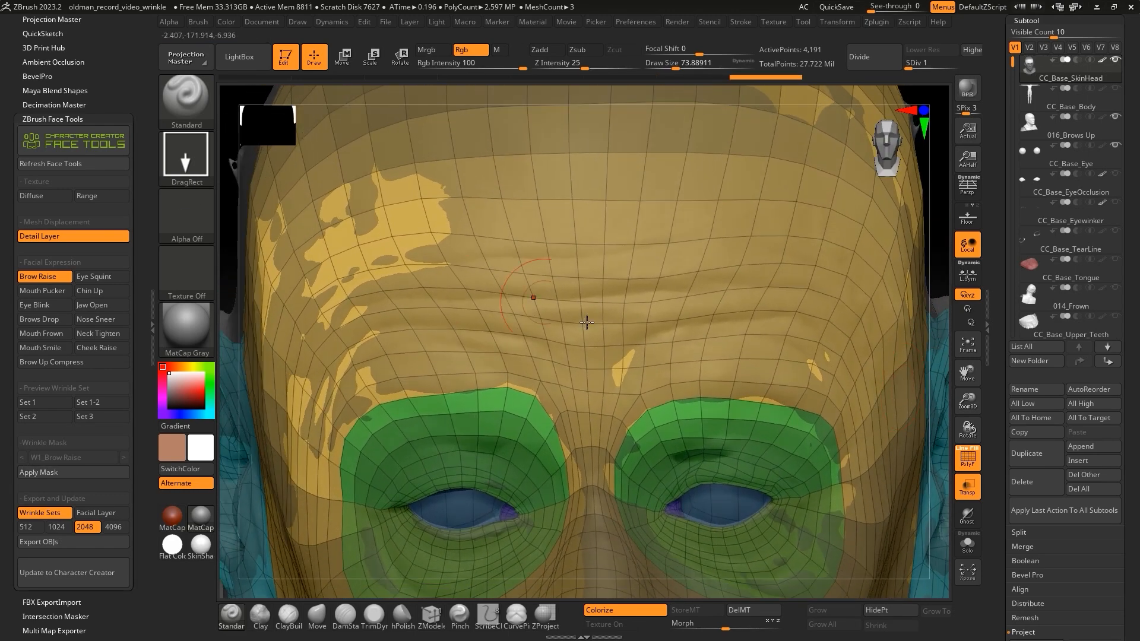
- Fit the low-resolution forehead mesh to the Brows Up scan with the Move brush and smoothing, resizing the brush as needed
key("s")
left_click_drag(703, 314, 710, 313)
left_click_drag(712, 323, 738, 300, "shift")
key("s")
left_click_drag(389, 279, 418, 250)
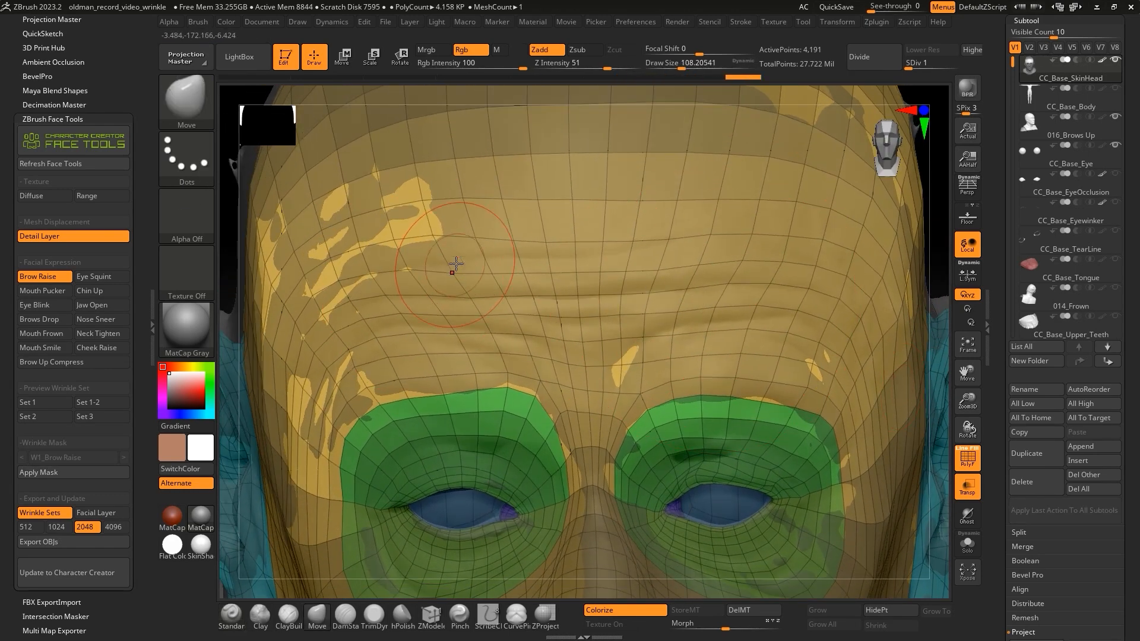
left_click_drag(330, 283, 367, 267, "shift")
right_click_drag(653, 339, 680, 335)
key("s")
left_click_drag(687, 329, 682, 329)
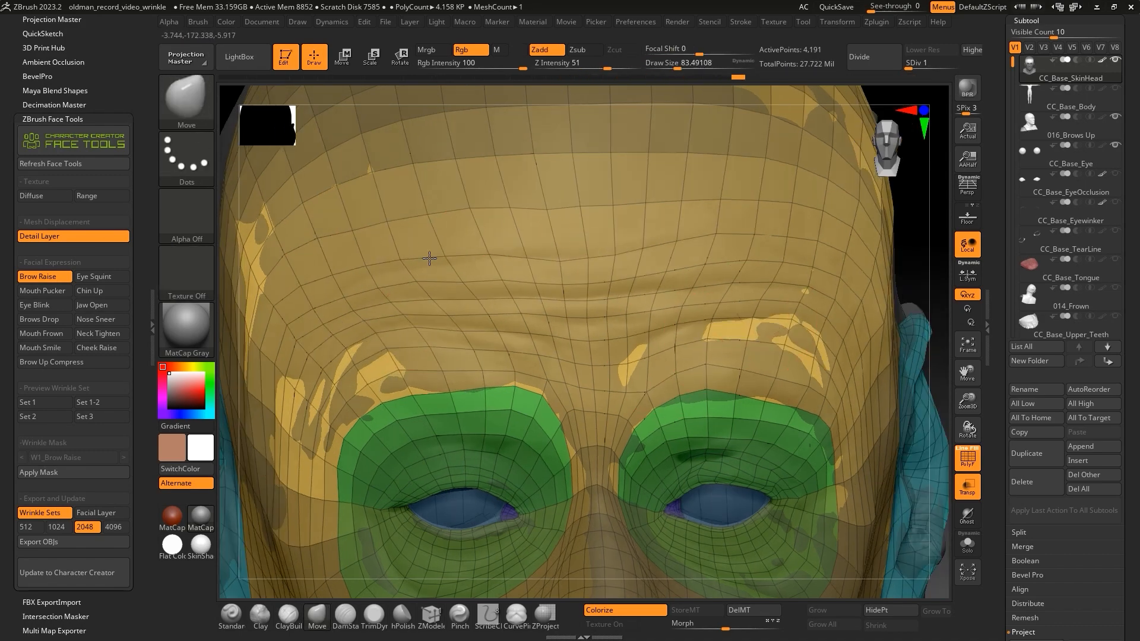
left_click_drag(481, 249, 623, 254, "shift")
mouse_move(903, 252)
left_mouse_down()
mouse_move(478, 348)
mouse_move(917, 303)
left_mouse_up()
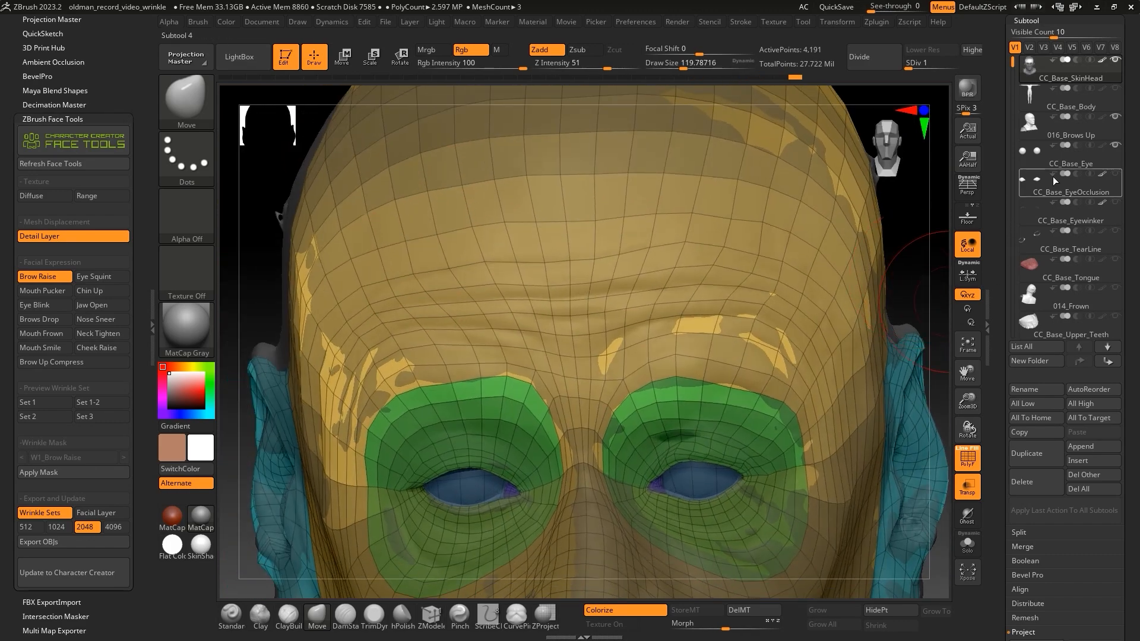
- Project the Brows Up scan onto the base head with ProjectAll and raise the head to subdivision level 3
left_click_drag(1009, 69, 1009, 51)
left_click_drag(1123, 279, 1119, 72)
left_click(1030, 273)
mouse_move(914, 237)
left_mouse_down()
mouse_move(901, 280)
mouse_move(918, 275)
mouse_move(905, 276)
mouse_move(914, 296)
mouse_move(880, 298)
mouse_move(908, 276)
left_mouse_up()
left_click(1029, 276)
key("d")
key("d")
- Mask the base head everywhere except the wrinkled forehead area
key("ctrl")
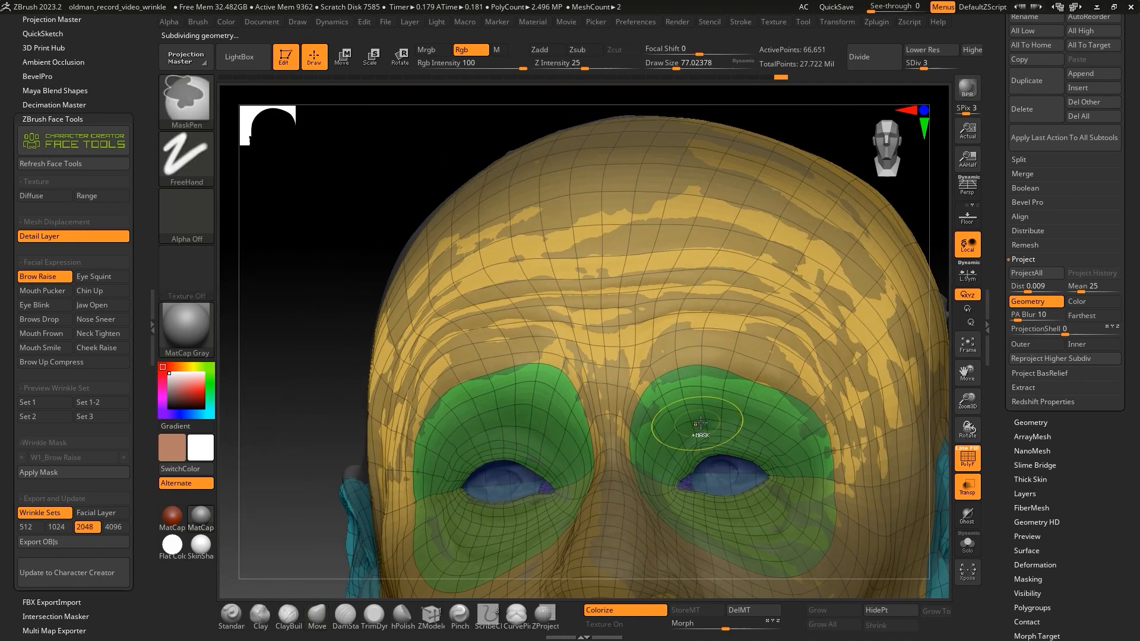
left_click_drag(936, 335, 875, 377)
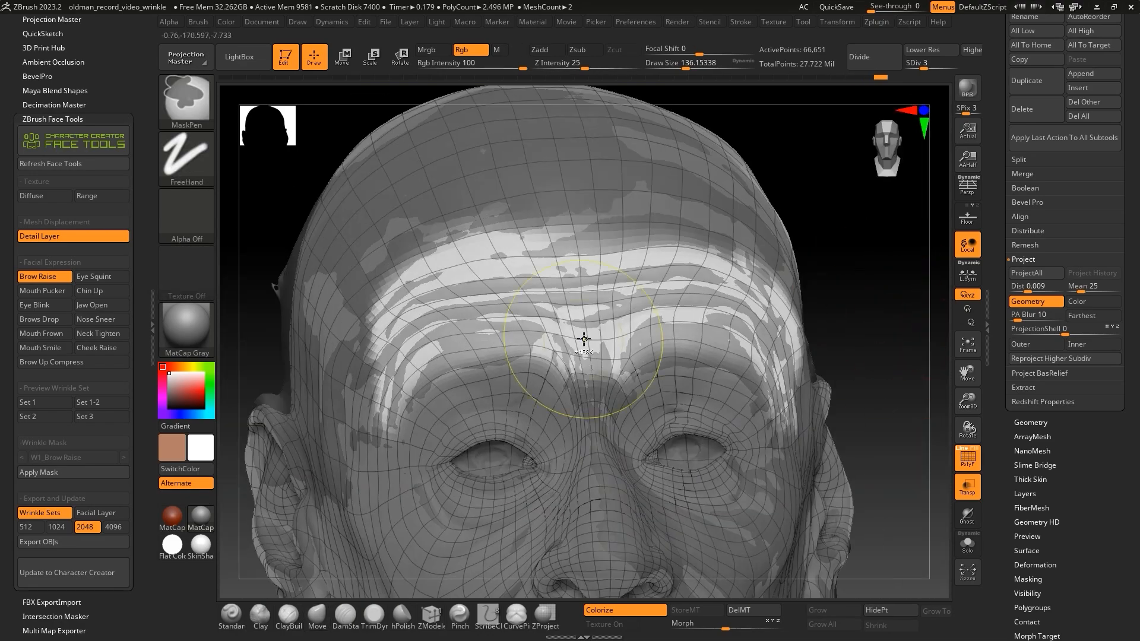
mouse_move(843, 314)
left_mouse_down()
mouse_move(894, 309)
mouse_move(895, 297)
mouse_move(368, 386)
mouse_move(275, 374)
left_mouse_up()
left_click_drag(944, 339, 927, 338)
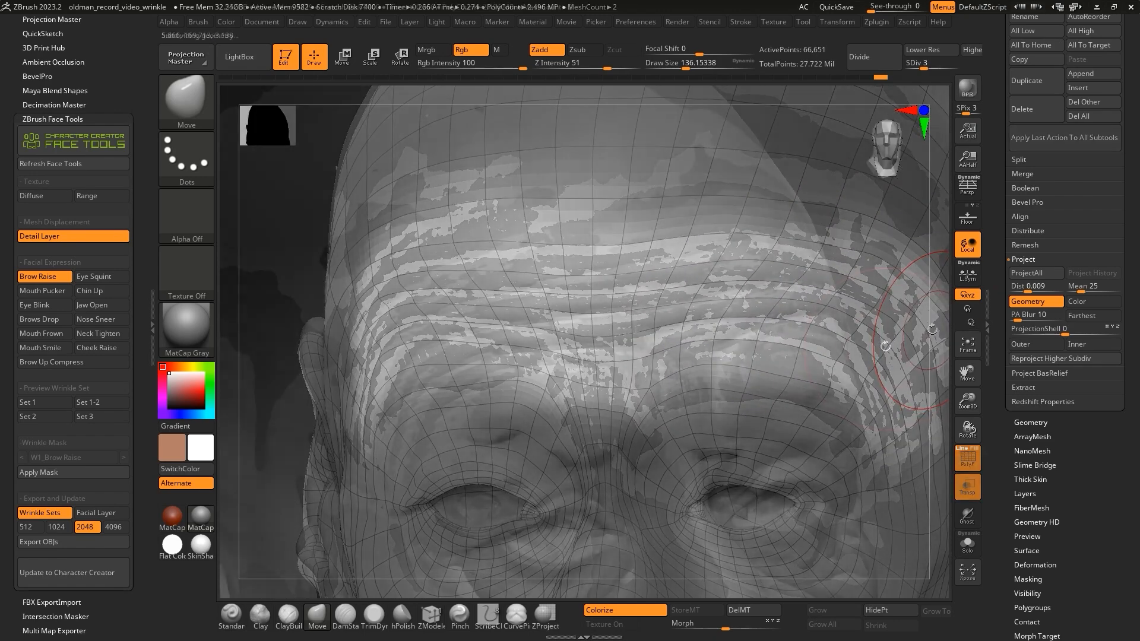
- Project the scan's forehead wrinkles onto the base head at subdivision levels 5 and 6
left_click_drag(917, 341, 941, 373)
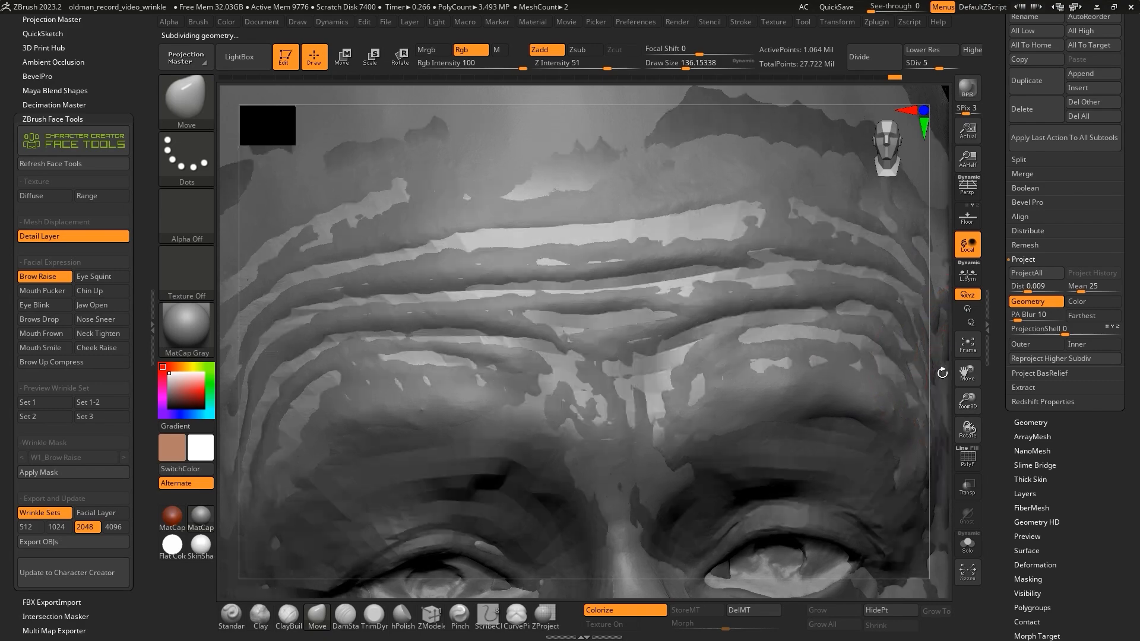
left_click_drag(914, 353, 937, 351)
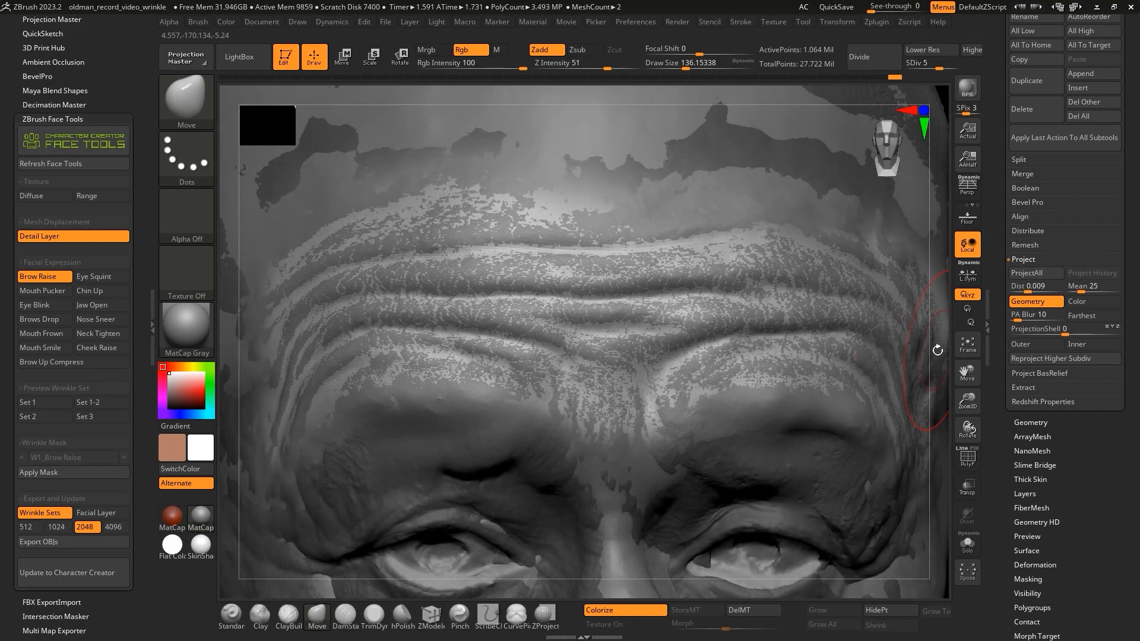
key("d")
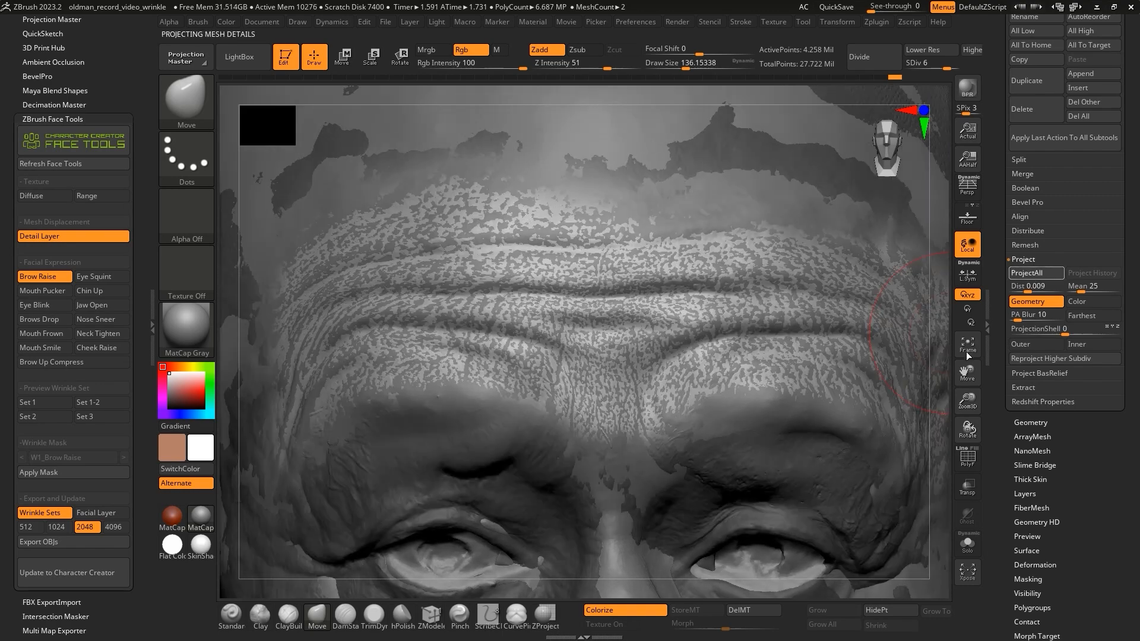
mouse_move(947, 355)
left_mouse_down("alt")
mouse_move(928, 343)
mouse_move(949, 371)
mouse_move(958, 361)
left_mouse_up("alt")
- Hide the 016_Brows Up scan and inspect the head at subdivision level 7 by varying the CC_Brow Raise layer's intensity
scroll(1000, 274, "up", 8)
left_click(1116, 193)
scroll(1031, 282, "down", 10)
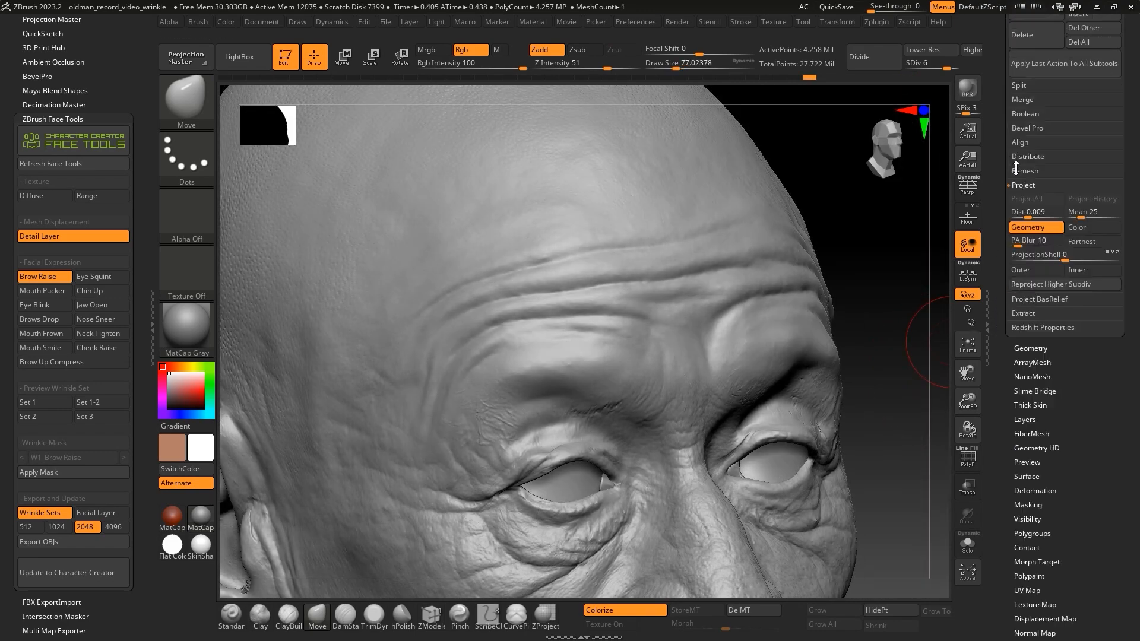
left_click(1027, 279)
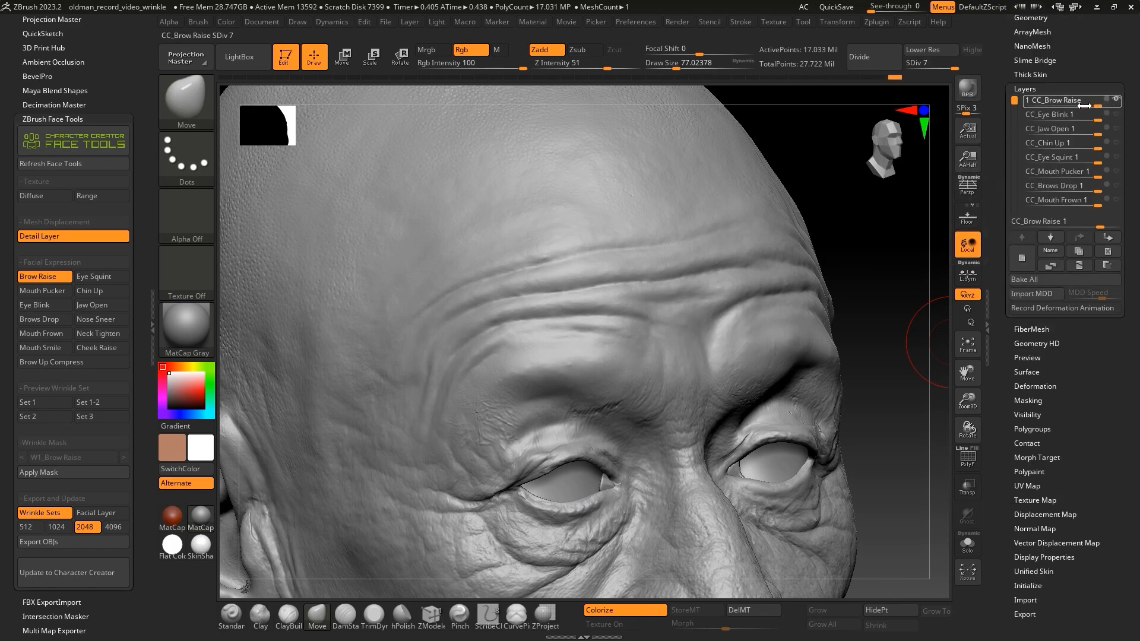
left_click_drag(1077, 107, 1114, 107)
left_click_drag(914, 343, 898, 279)
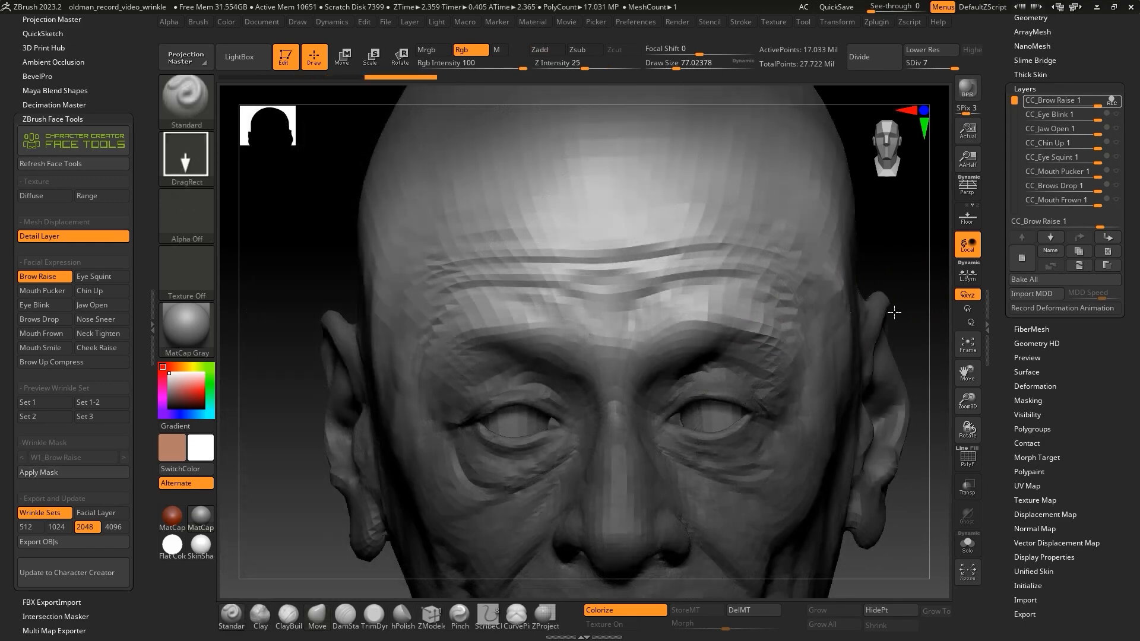
mouse_move(849, 279)
left_mouse_down()
mouse_move(879, 286)
mouse_move(873, 279)
left_mouse_up()
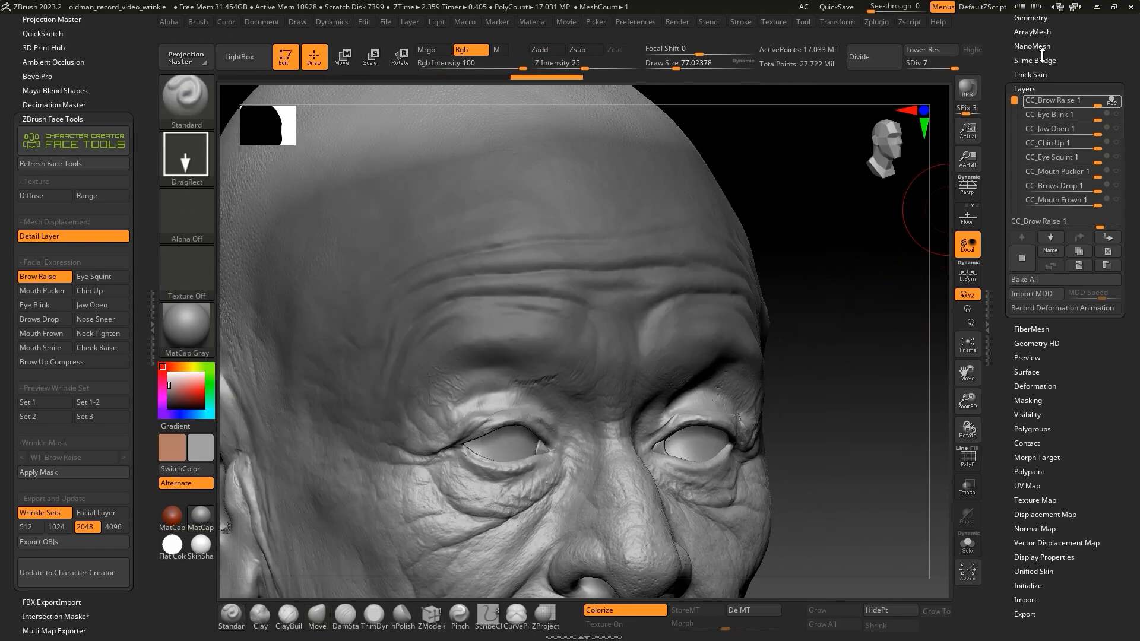
- Show the 016_Brows Up subtool again and make it the active subtool
left_click_drag(1027, 18, 1025, 144)
left_click(1024, 144)
left_click(1115, 117)
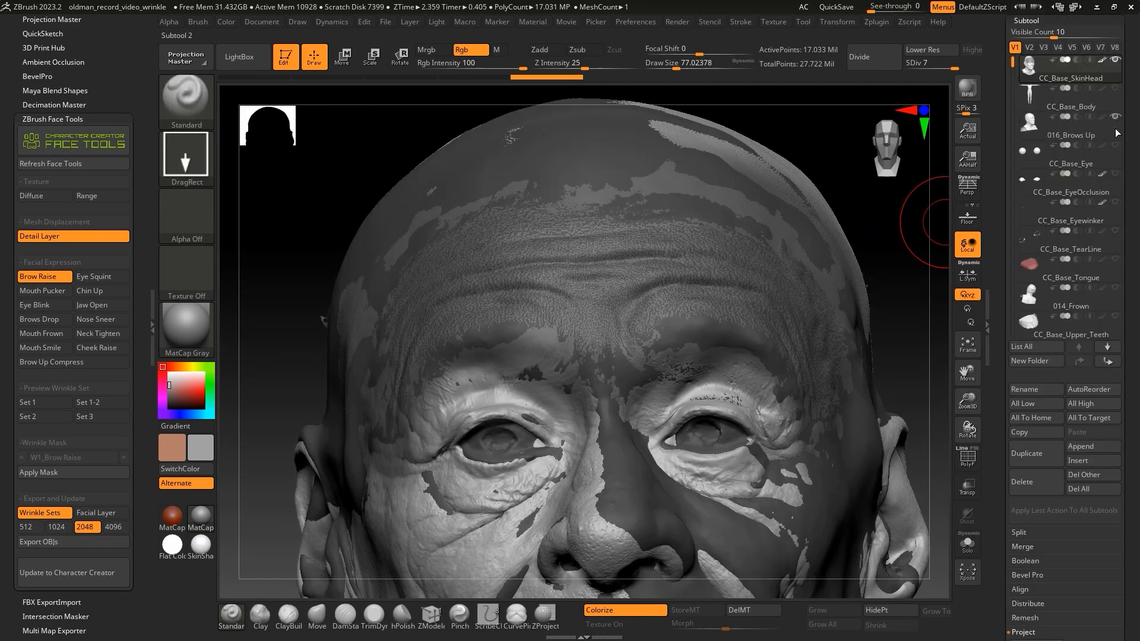
left_click(1081, 138)
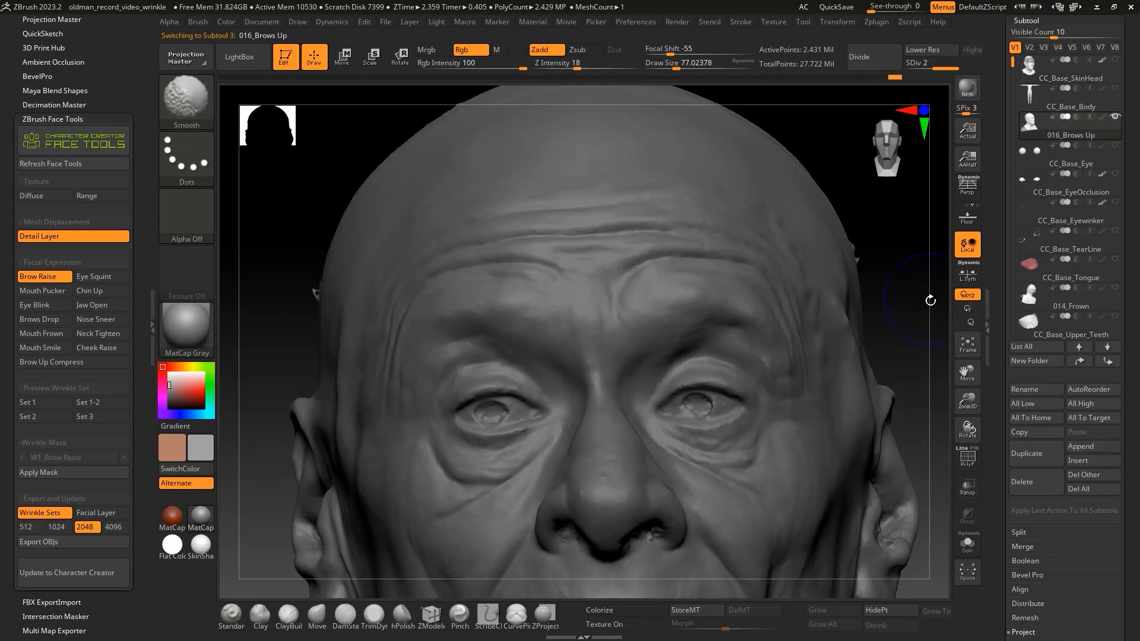
- Create the scan's polypaint from its texture and switch to the SkinShade4 material
left_click_drag(1015, 627, 1015, 76)
left_click(1038, 469)
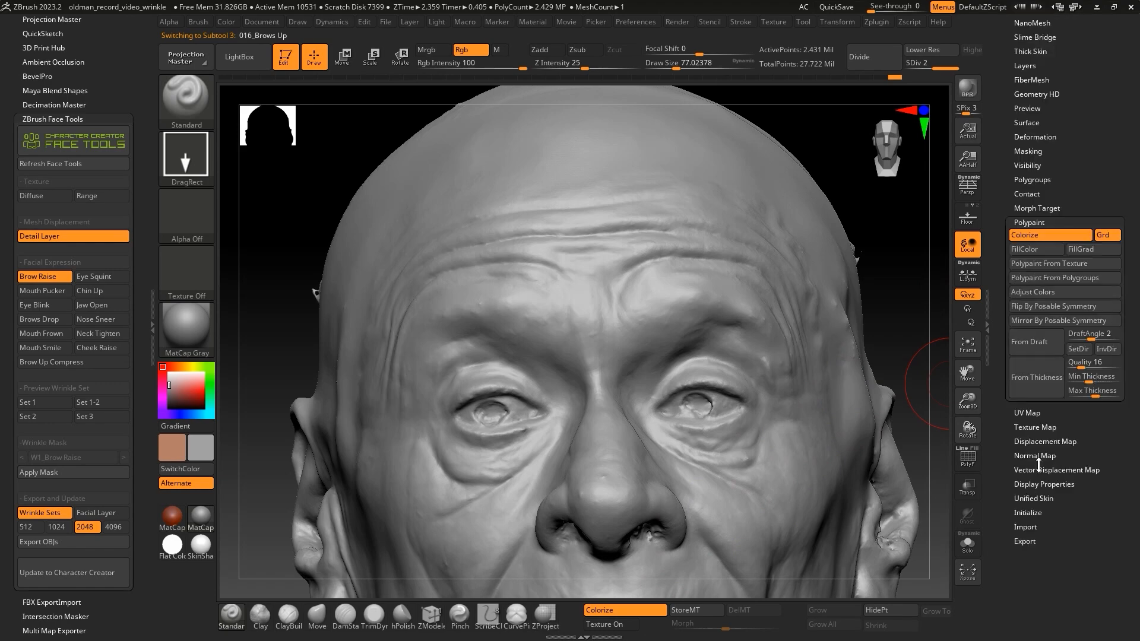
left_click(1052, 263)
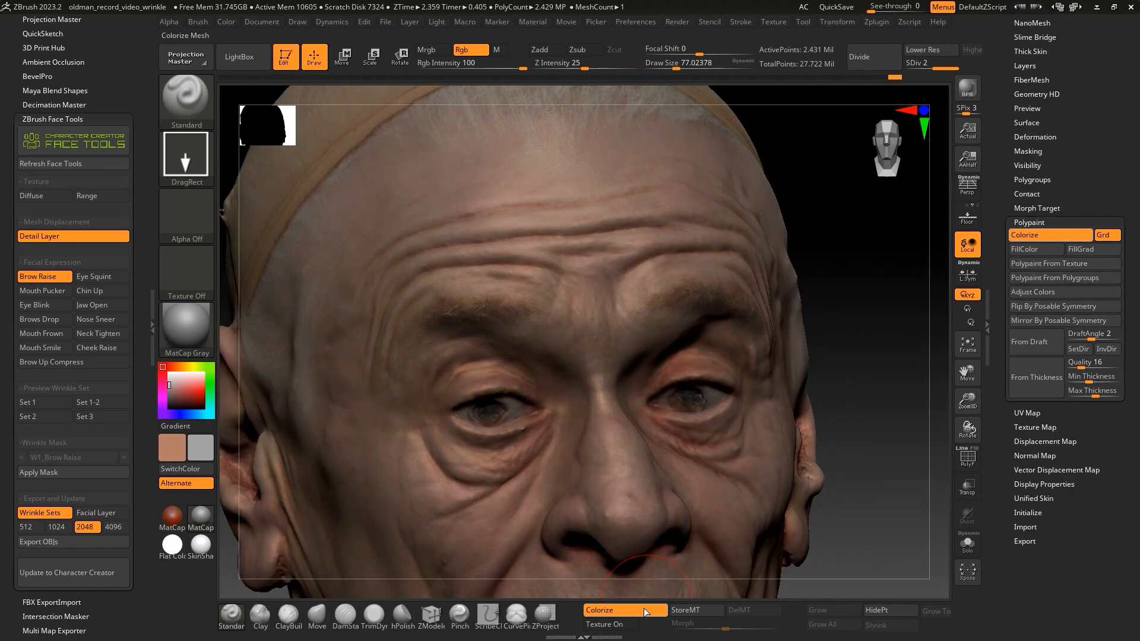
left_click(200, 544)
left_click_drag(908, 300, 943, 253)
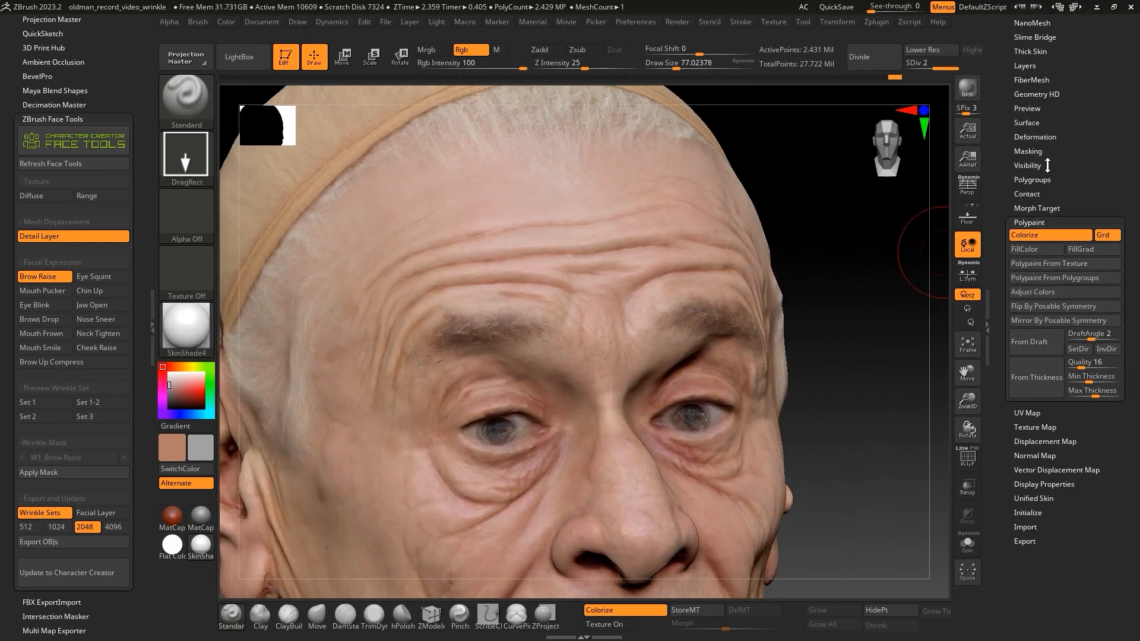
- Make CC_Base_SkinHead active alongside the visible scan and turn on transparency
left_click_drag(1038, 169, 1039, 399)
left_click(1040, 209)
left_click(1115, 61)
left_click(1120, 71)
left_click_drag(861, 332, 877, 359)
left_click(967, 487)
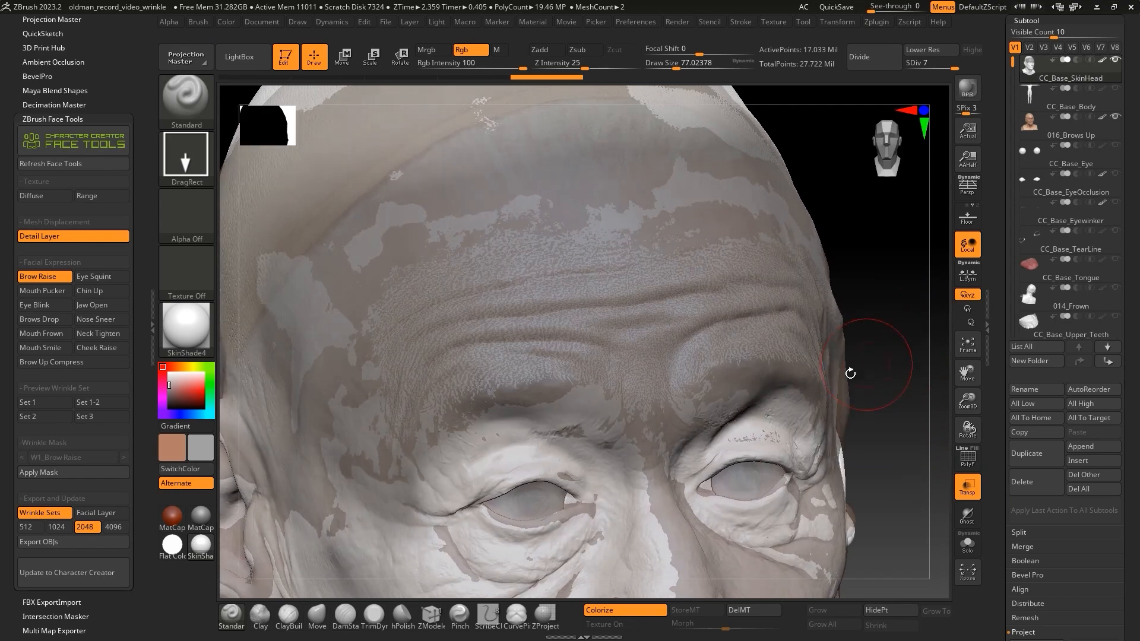
- Paint the scan's skin colour onto the central forehead with the ZProject brush and apply the W1_Brow Raise wrinkle mask
mouse_move(909, 261)
left_mouse_down()
mouse_move(931, 331)
mouse_move(890, 348)
left_mouse_up()
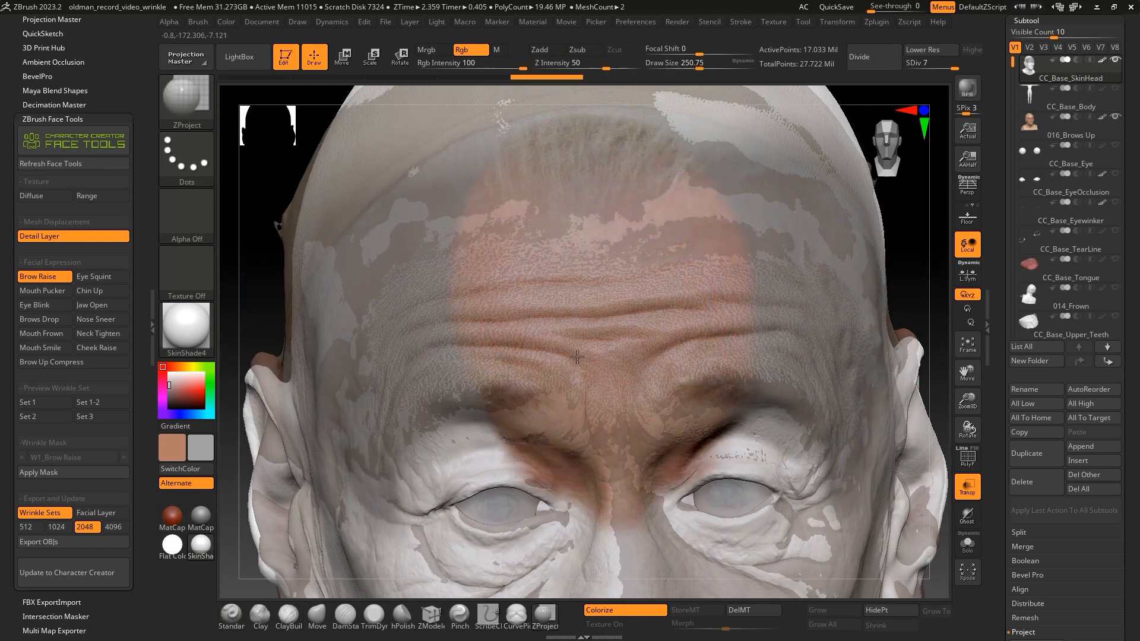
right_click_drag(643, 323, 524, 354)
left_click_drag(873, 329, 920, 330)
left_click(73, 472)
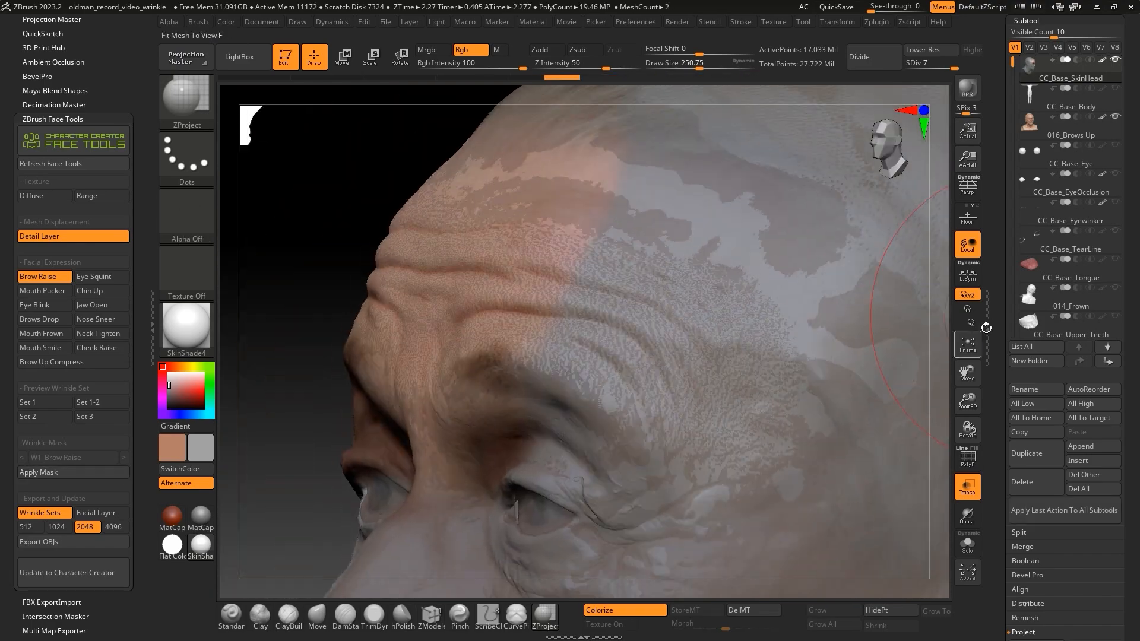
- Vary the intensity of the CC_Brow Raise layer to examine the projected forehead wrinkles from several angles
right_click_drag(908, 350, 617, 394)
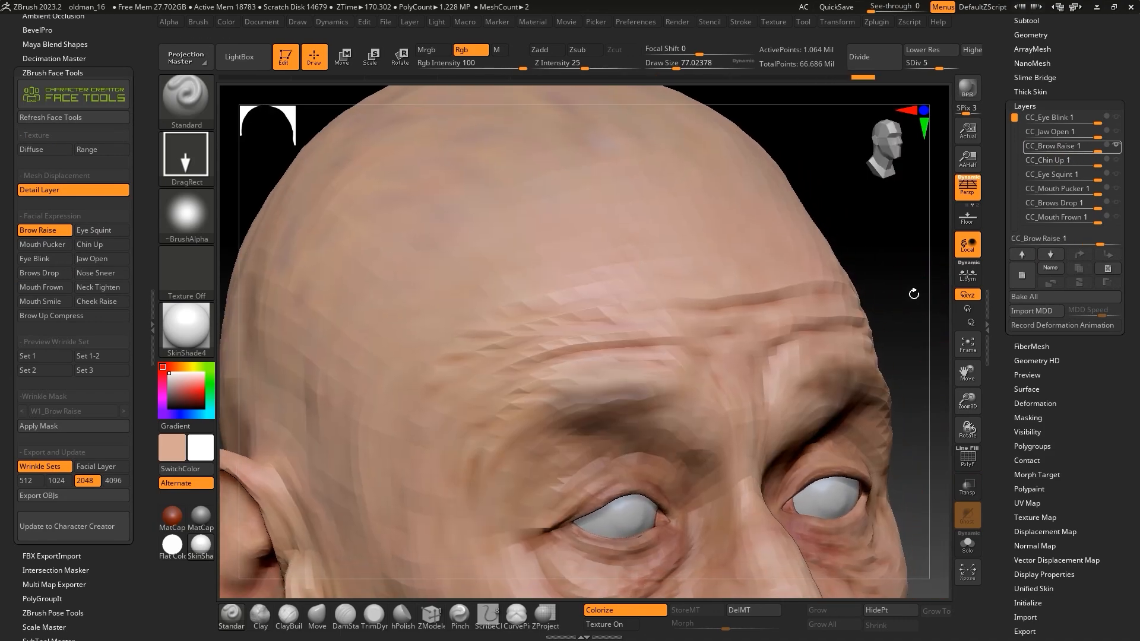
left_click_drag(913, 293, 903, 287)
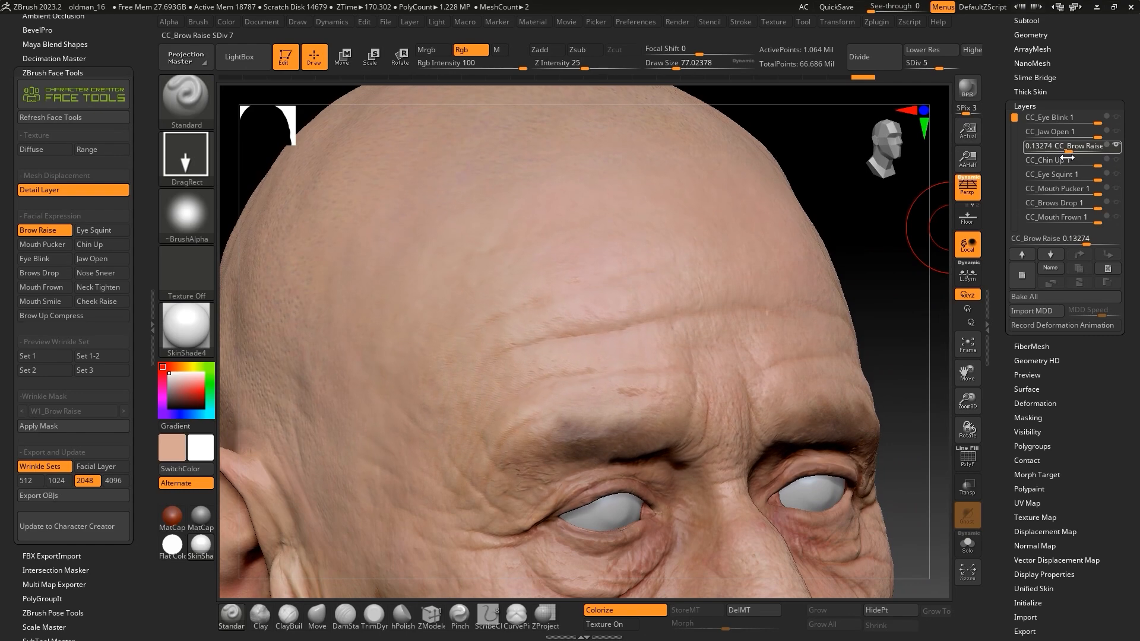
mouse_move(938, 350)
left_mouse_down()
mouse_move(910, 372)
mouse_move(939, 318)
mouse_move(928, 355)
left_mouse_up()
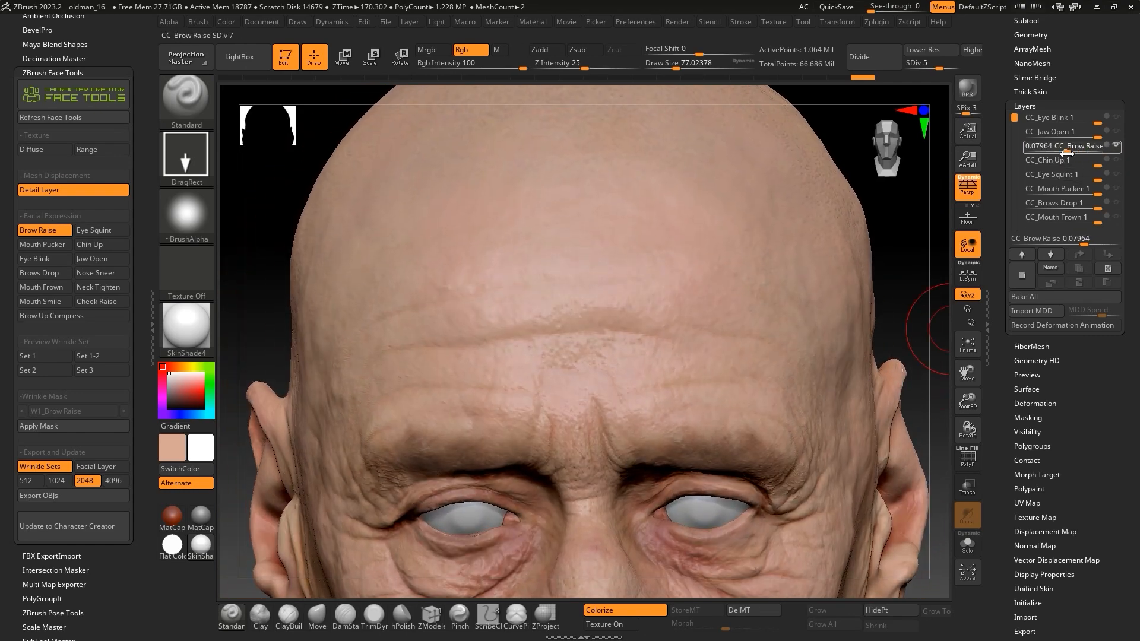
left_click_drag(1090, 152, 1115, 152)
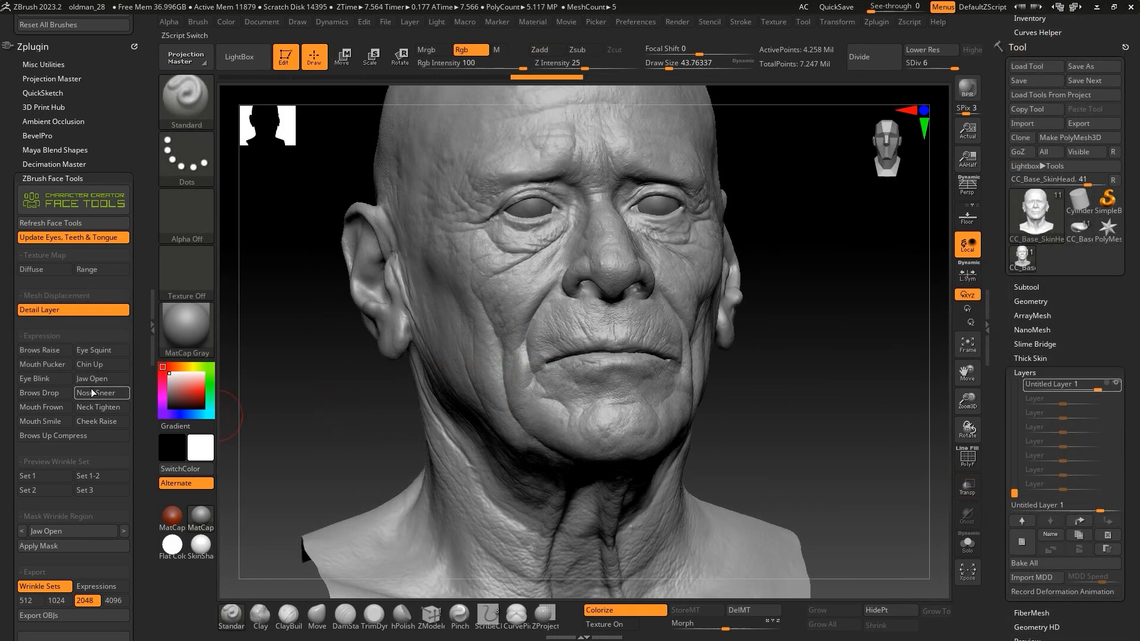
- Activate the Jaw Open expression and overlay the 09_Jaw wide Open scan on CC_Base_SkinHead at subdivision level 1
mouse_move(749, 323)
left_mouse_down()
mouse_move(908, 330)
mouse_move(870, 314)
left_mouse_up()
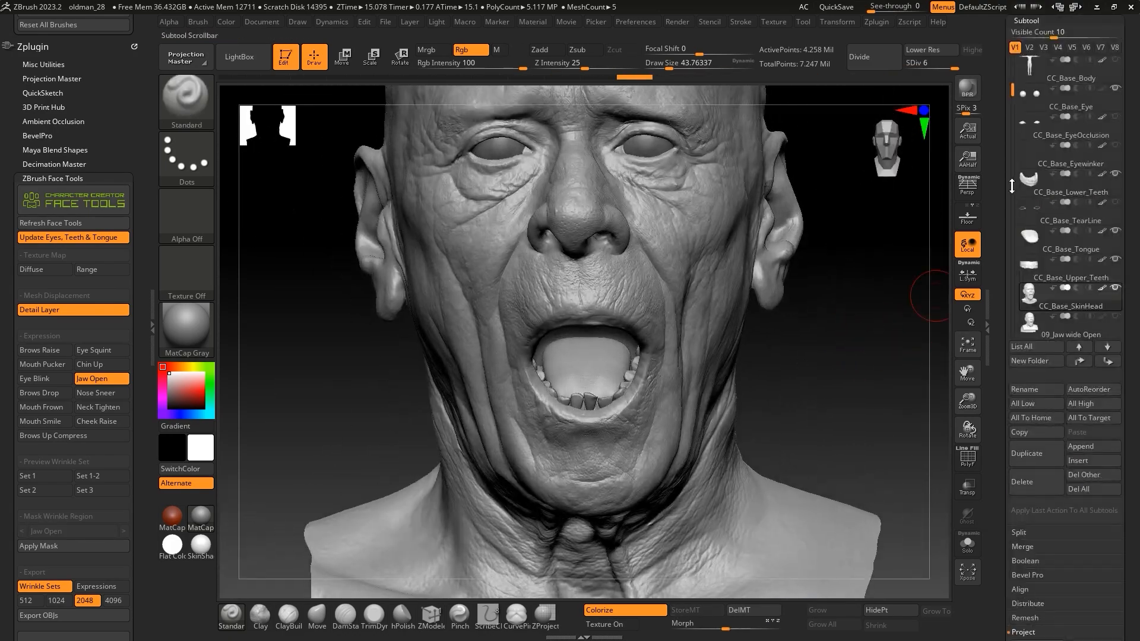
left_click_drag(867, 338, 900, 431)
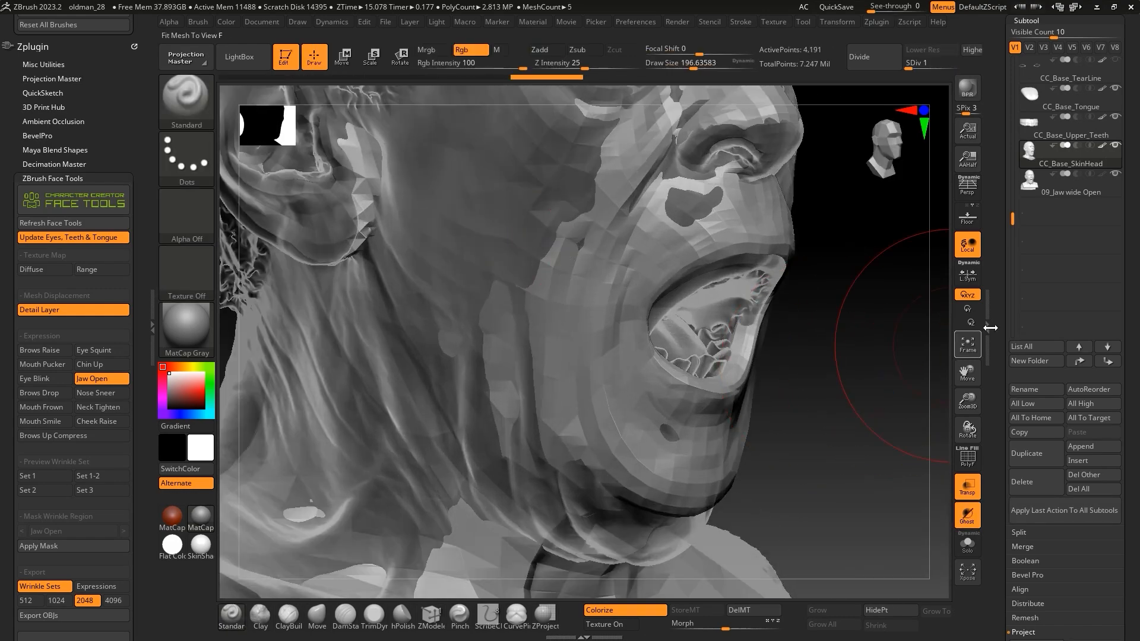
scroll(1025, 387, "down", 10)
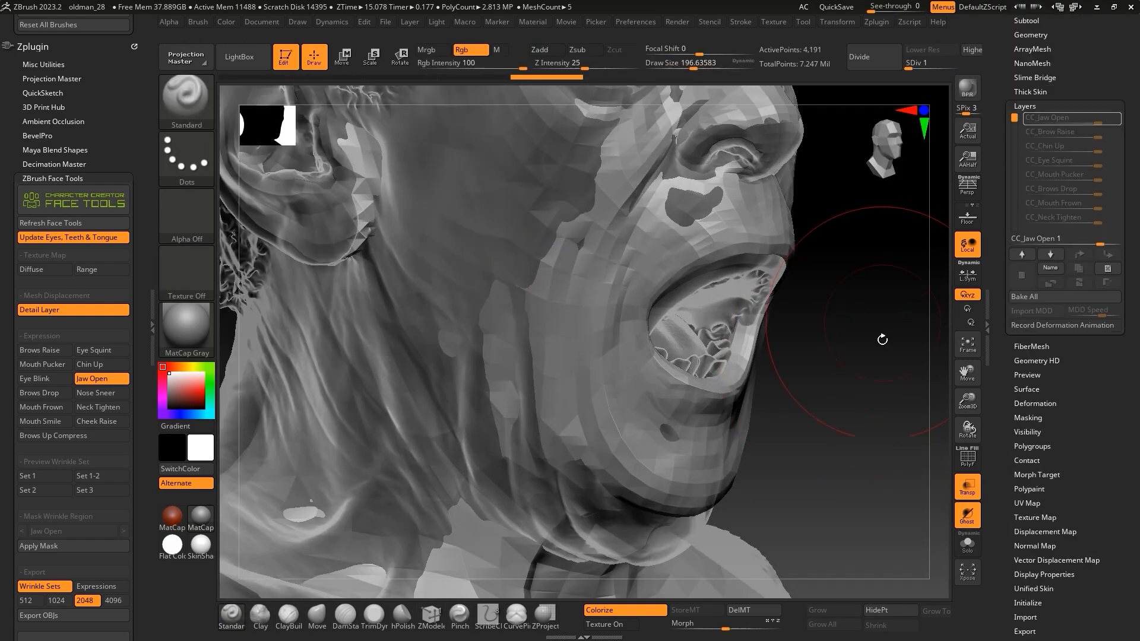
left_click_drag(878, 333, 864, 346)
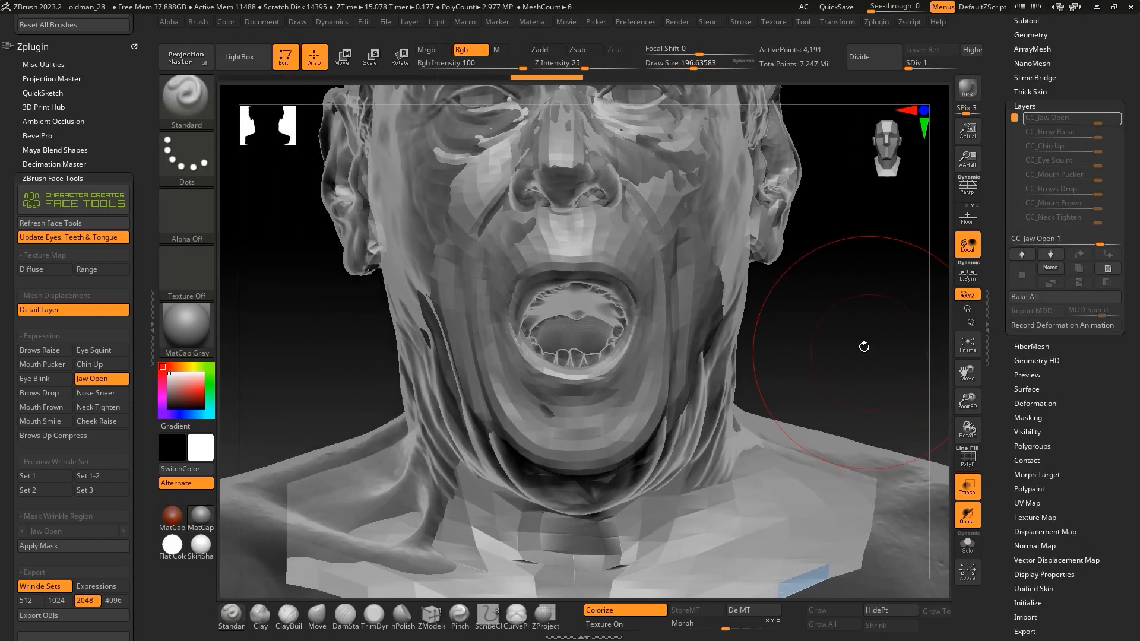
- Turn off ghosting, keep transparency on and display the polyframe to compare the base head with the jaw-open scan
left_click_drag(752, 349, 926, 415)
left_click(967, 515)
left_click_drag(926, 368, 887, 307)
left_click(968, 458)
left_click(967, 486)
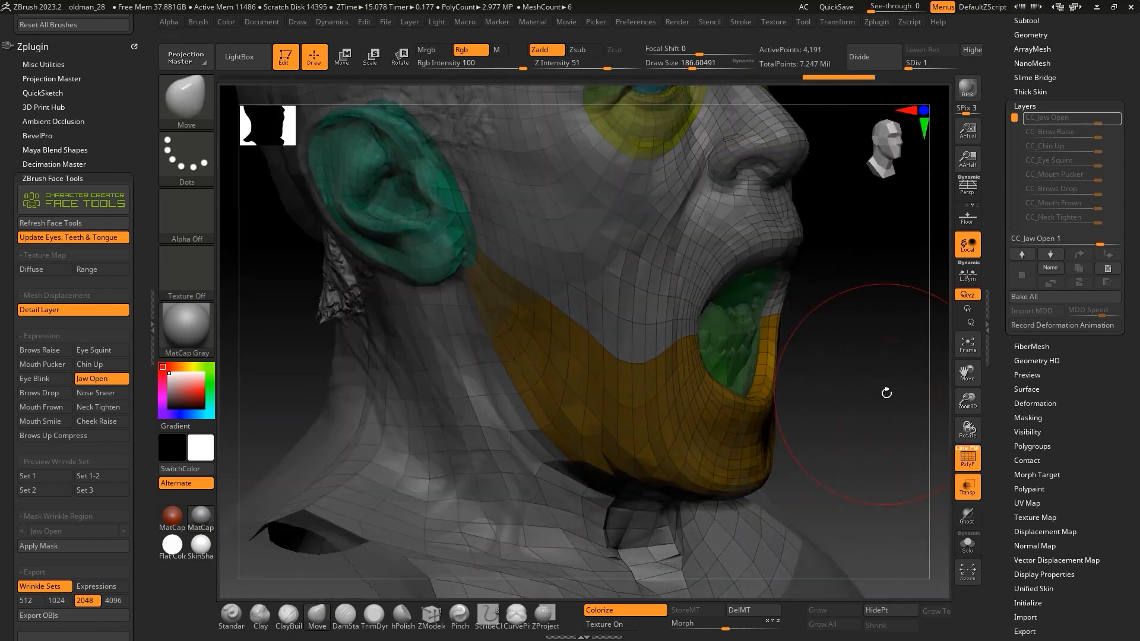
- Reshape the jaw and neck of CC_Base_SkinHead with the Move brush at subdivision levels 1 and 2 to match the scan
left_click_drag(885, 392, 860, 371)
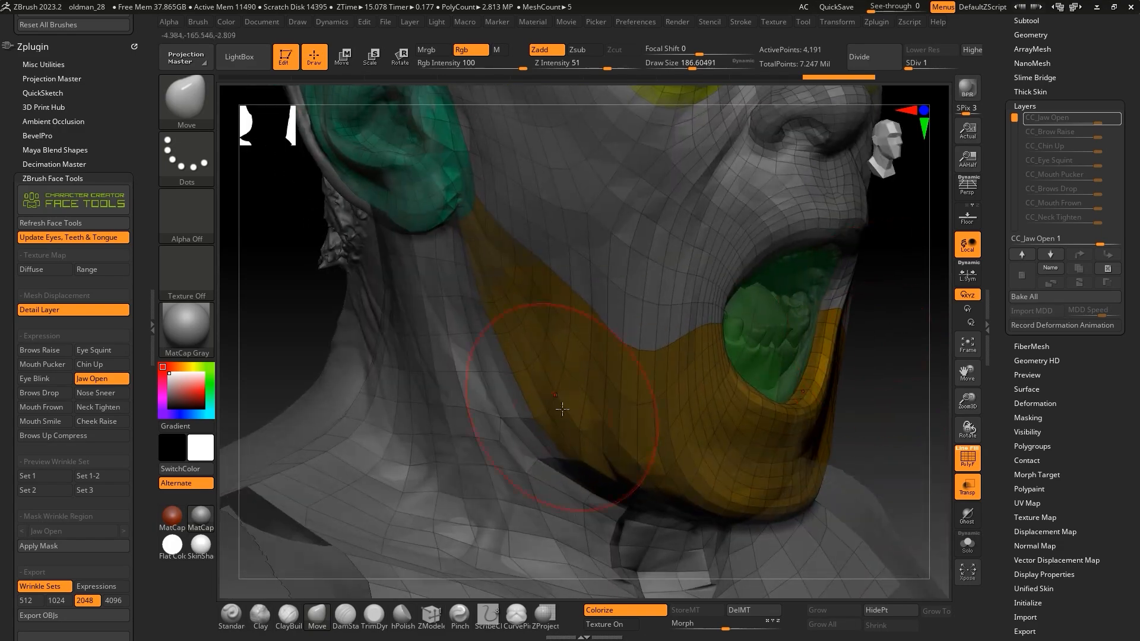
left_click_drag(941, 350, 886, 338)
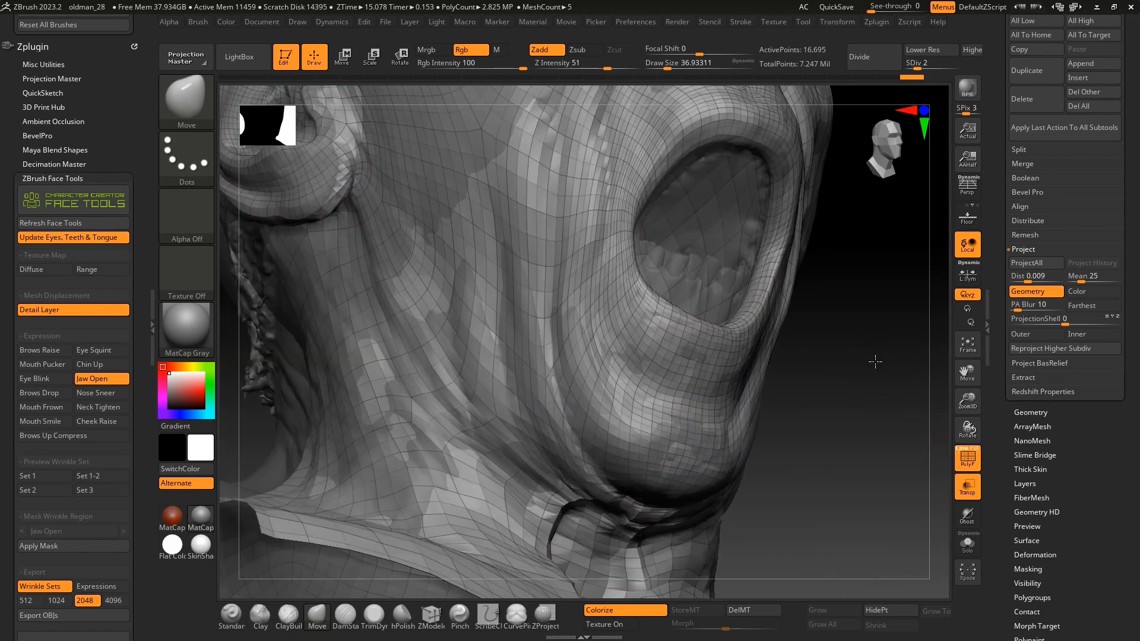
left_click_drag(831, 409, 801, 398)
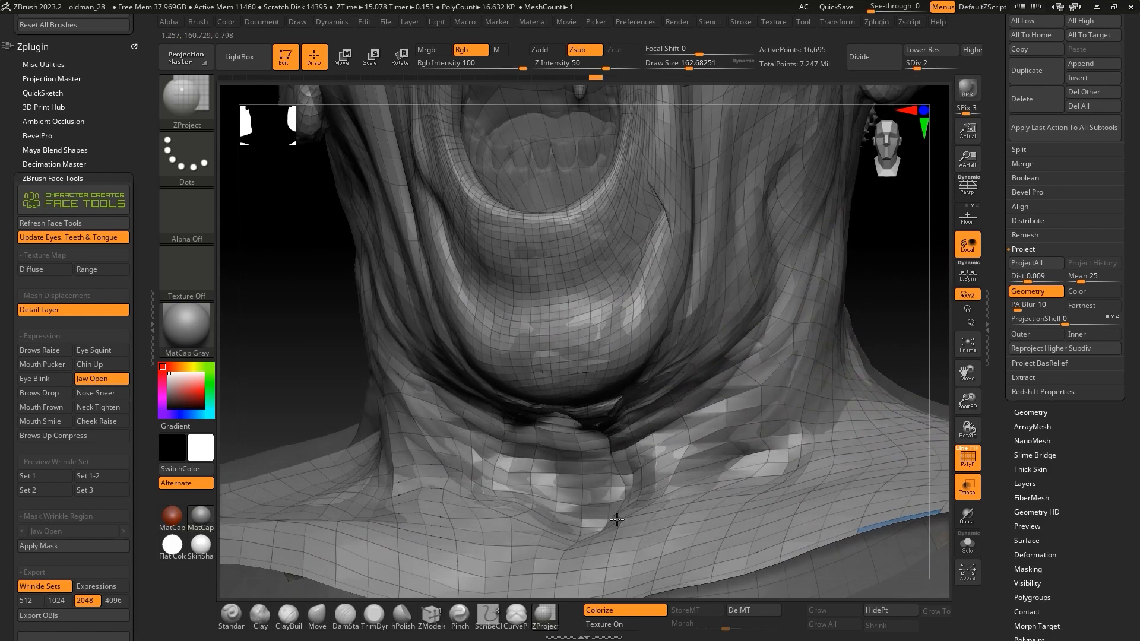
- Project the scan's jaw and neck folds onto CC_Base_SkinHead with the ZProject brush in Zsub mode at progressively higher subdivision levels
right_click_drag(617, 519, 808, 330)
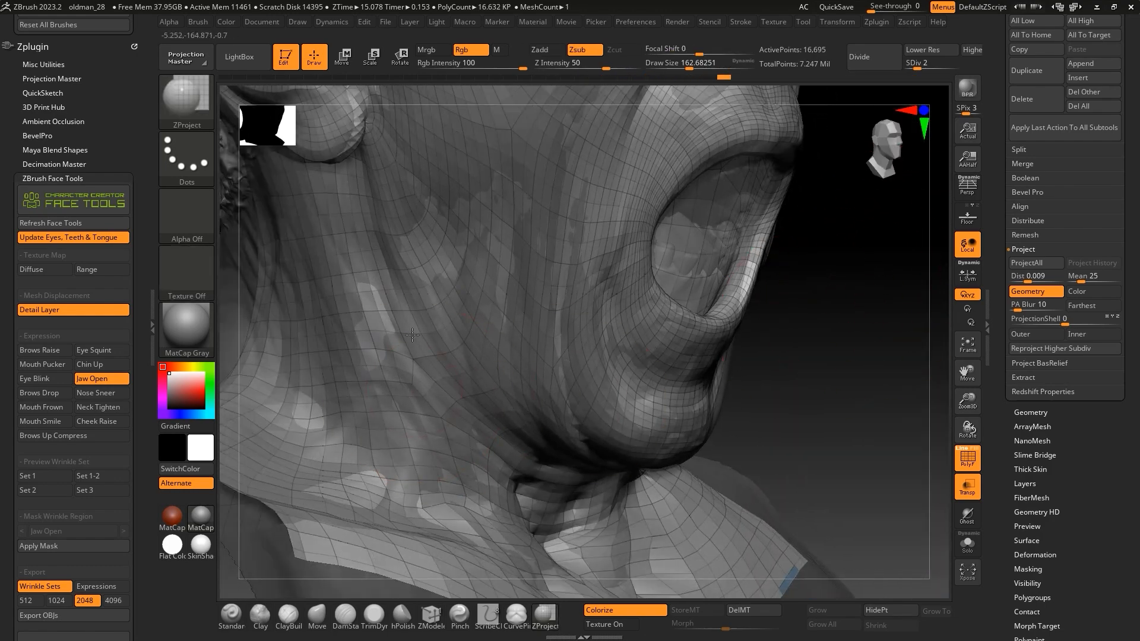
right_click_drag(831, 324, 820, 409, "alt")
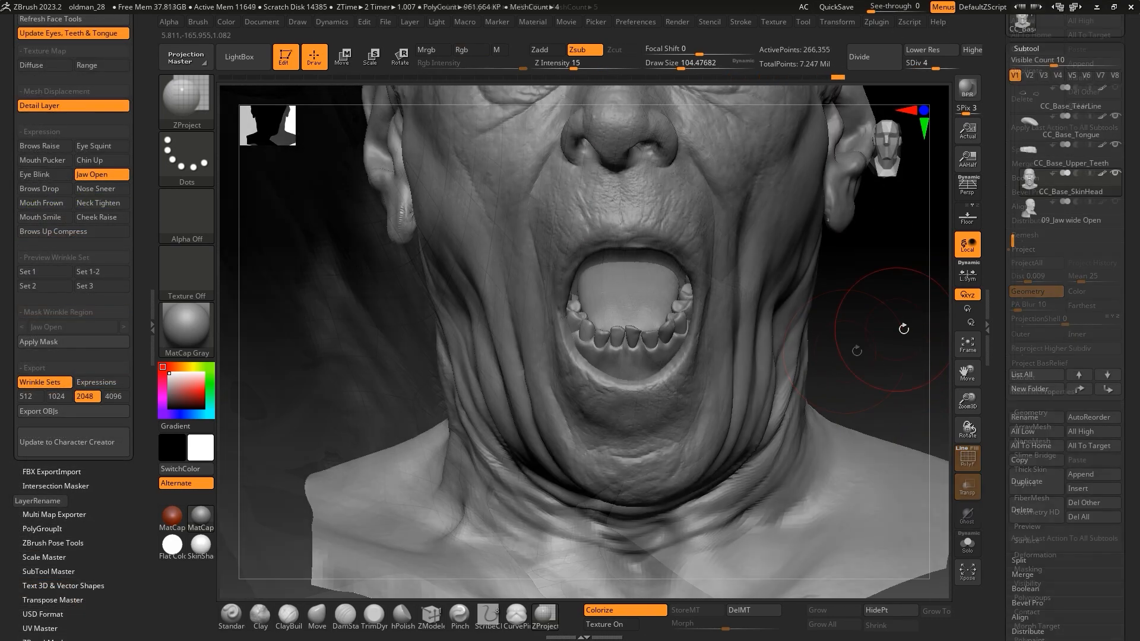
mouse_move(903, 339)
left_mouse_down()
mouse_move(939, 339)
mouse_move(891, 351)
mouse_move(925, 335)
mouse_move(895, 356)
mouse_move(910, 375)
left_mouse_up()
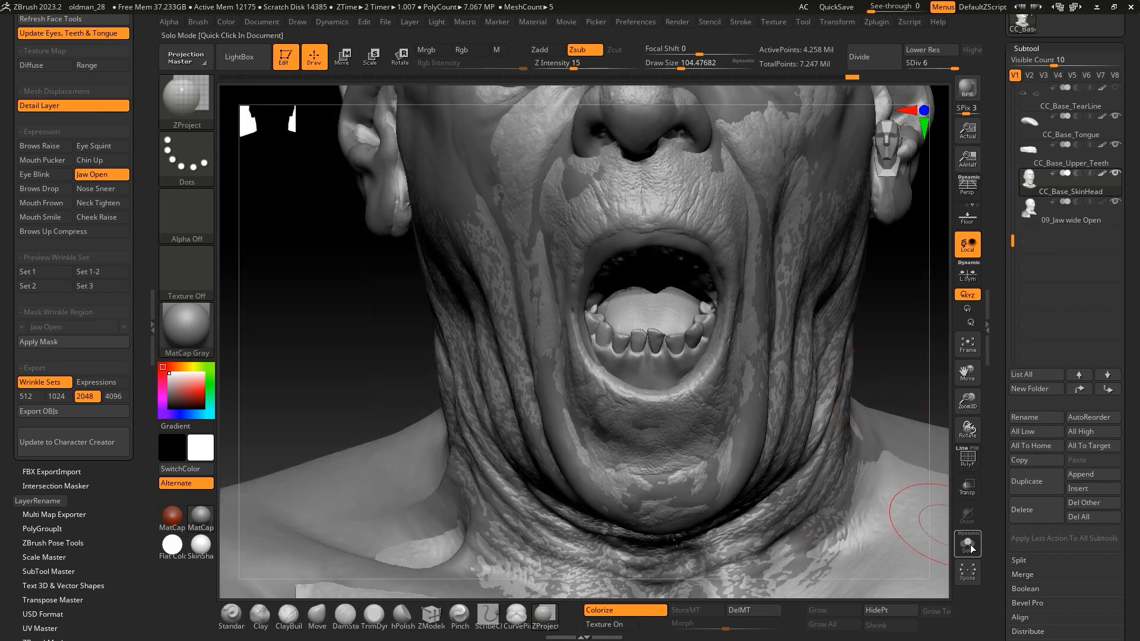
- Isolate the 09_Jaw wide Open scan, turn its texture on and create polypaint from it under the SkinShade4 material
left_click(974, 543)
left_click(1071, 217)
mouse_move(860, 350)
left_mouse_down()
mouse_move(899, 339)
mouse_move(905, 350)
mouse_move(863, 386)
mouse_move(890, 372)
mouse_move(907, 333)
mouse_move(906, 364)
left_mouse_up()
left_click(623, 624)
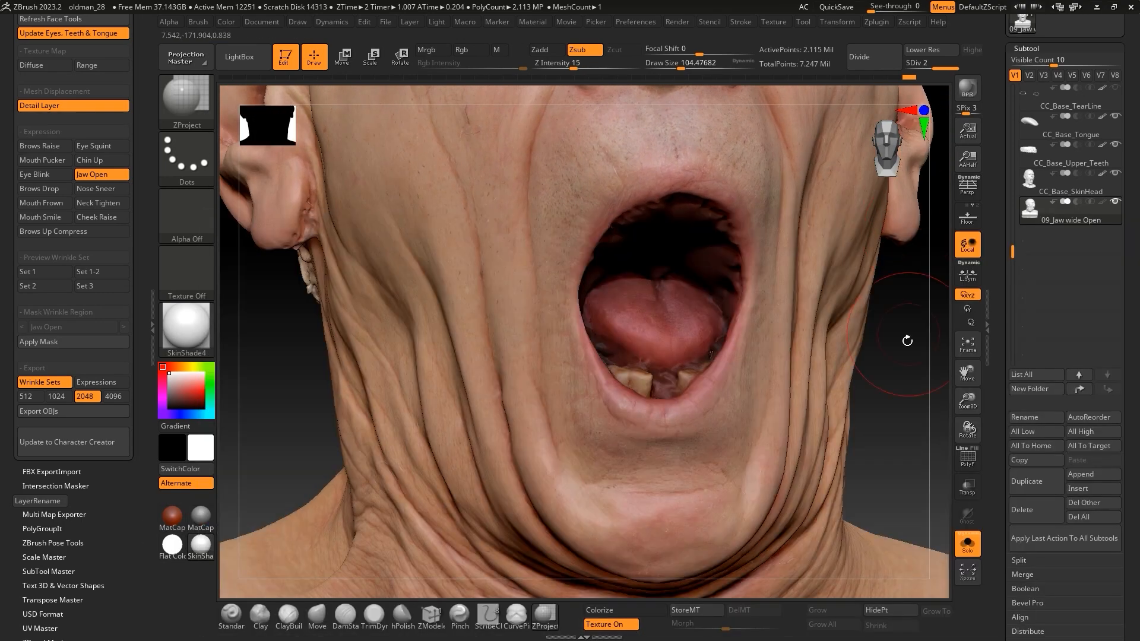
left_click(496, 51)
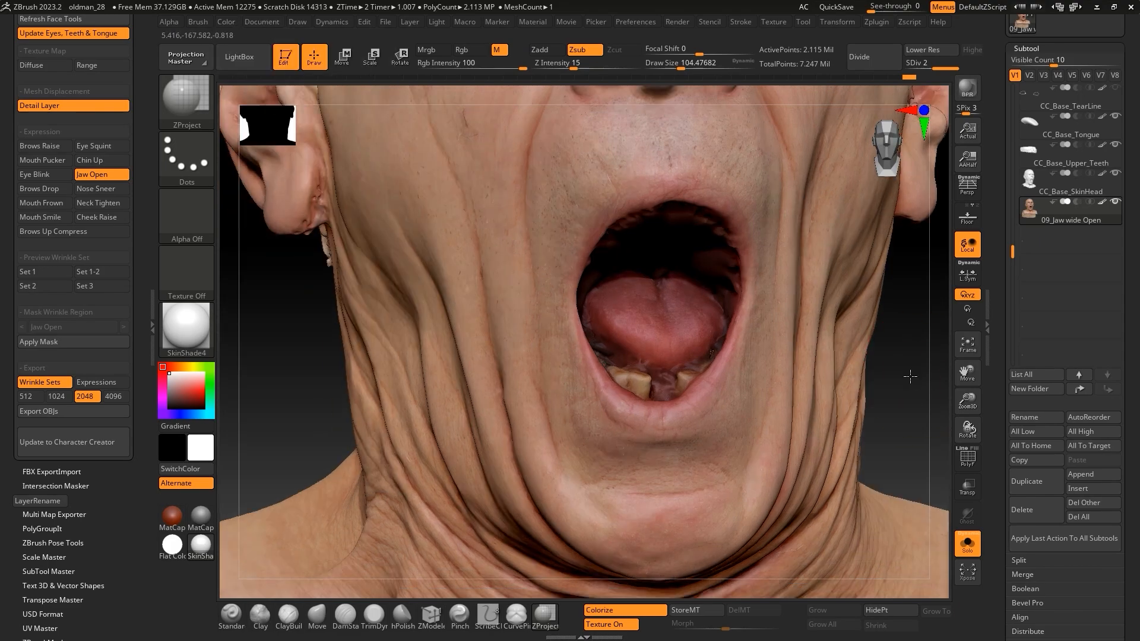
- Make CC_Base_SkinHead active, leave solo mode to show it alongside the coloured scan and choose the Move brush
key("Up")
left_click(967, 543)
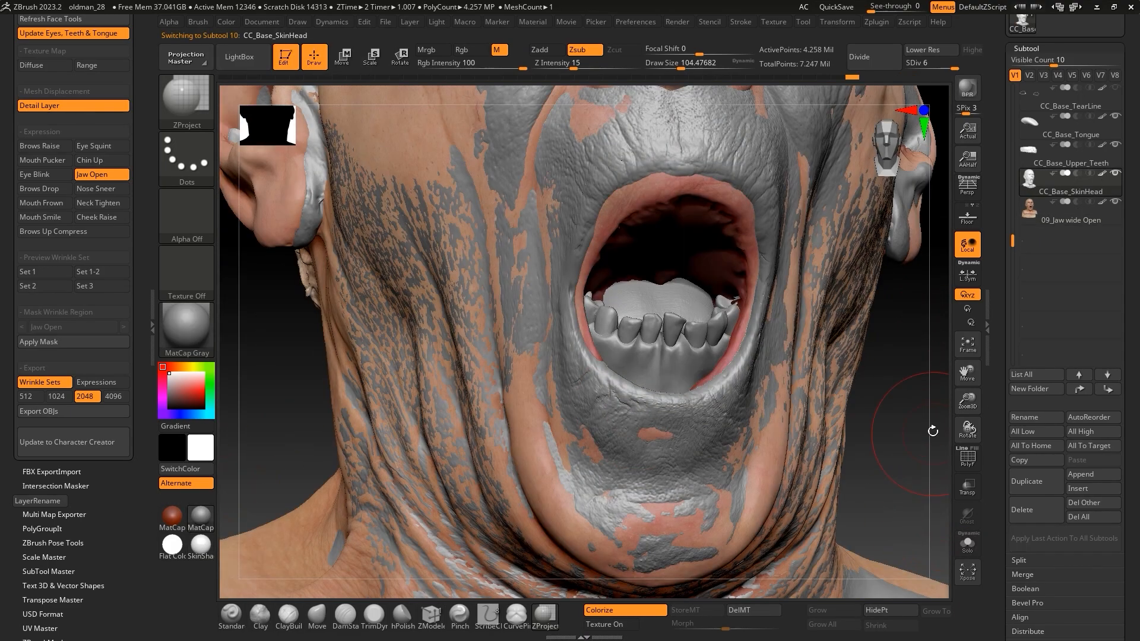
key("b")
key("m")
key("v")
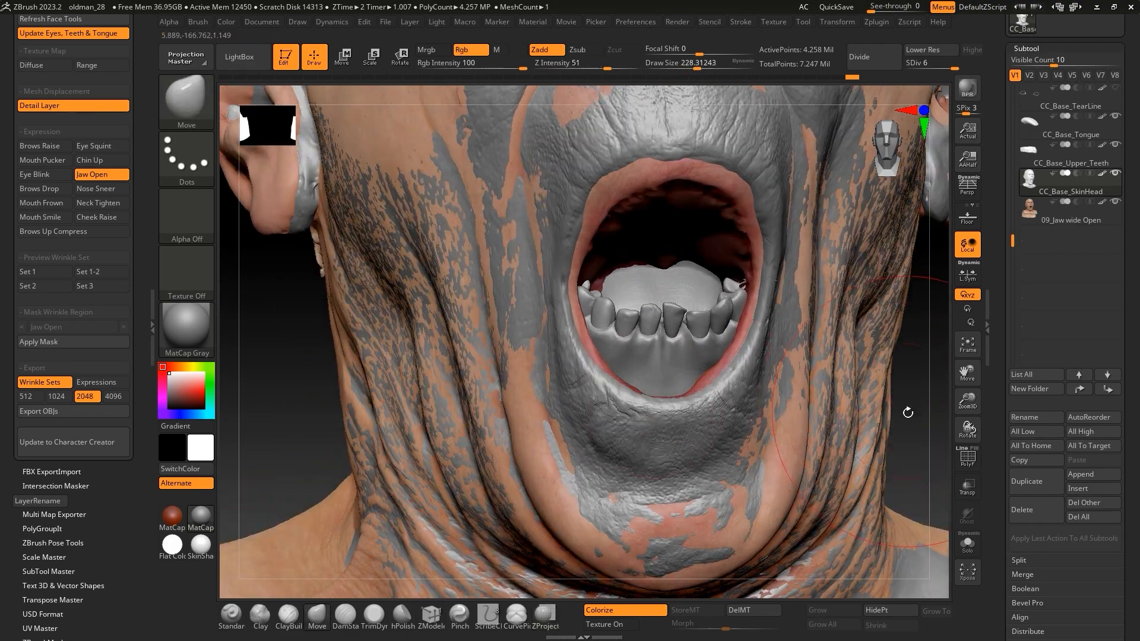
- Select the lower teeth and reposition them with the transform gizmo to fit the scan's open mouth
mouse_move(908, 412)
left_mouse_down()
mouse_move(1063, 409)
mouse_move(890, 397)
left_mouse_up()
left_click(746, 315, "alt")
key("w")
left_click(635, 101)
mouse_move(864, 351)
left_mouse_down()
mouse_move(917, 353)
mouse_move(849, 341)
left_mouse_up()
left_click_drag(647, 252, 646, 246)
mouse_move(890, 350)
left_mouse_down()
mouse_move(951, 321)
mouse_move(896, 351)
mouse_move(947, 368)
mouse_move(905, 375)
mouse_move(944, 371)
mouse_move(903, 378)
mouse_move(943, 371)
mouse_move(852, 356)
left_mouse_up()
- Reposition CC_Base_Tongue inside the open mouth with the transform gizmo and hide the 09_Jaw wide Open scan
key("q")
left_click(720, 326, "alt")
left_click(967, 486)
key("w")
left_click(967, 487)
mouse_move(861, 357)
left_mouse_down("alt")
mouse_move(849, 321)
mouse_move(847, 333)
mouse_move(876, 332)
mouse_move(821, 336)
mouse_move(814, 309)
left_mouse_up("alt")
left_click(1114, 230)
key("q")
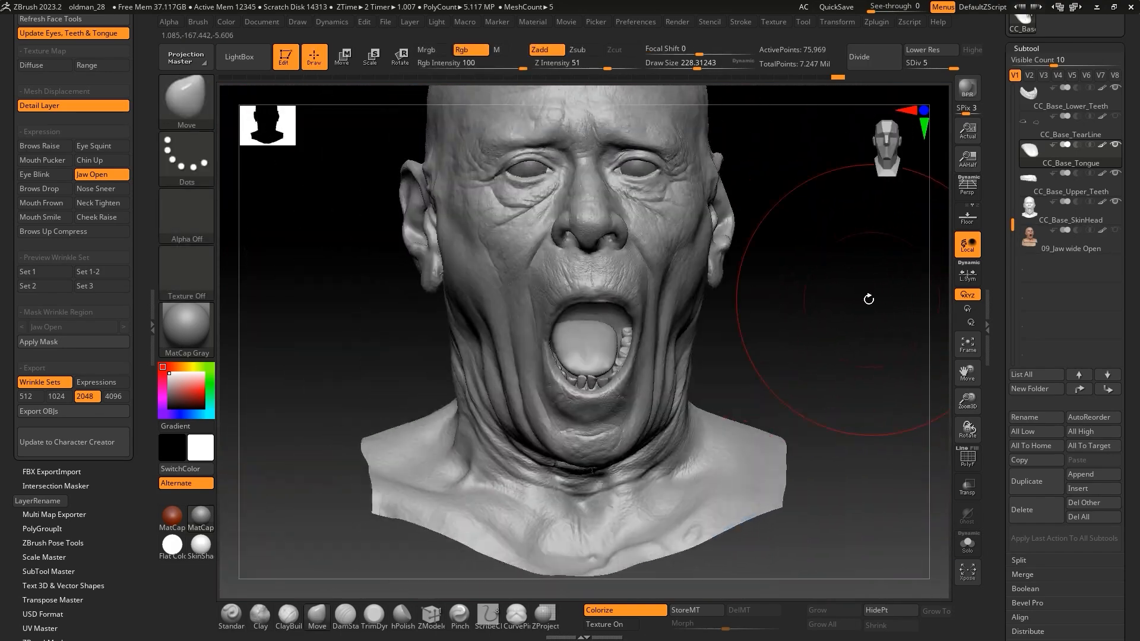
left_click_drag(465, 356, 707, 356)
key("q")
mouse_move(907, 343)
left_mouse_down("alt")
mouse_move(921, 356)
mouse_move(876, 344)
mouse_move(923, 346)
mouse_move(891, 333)
mouse_move(914, 347)
left_mouse_up("alt")
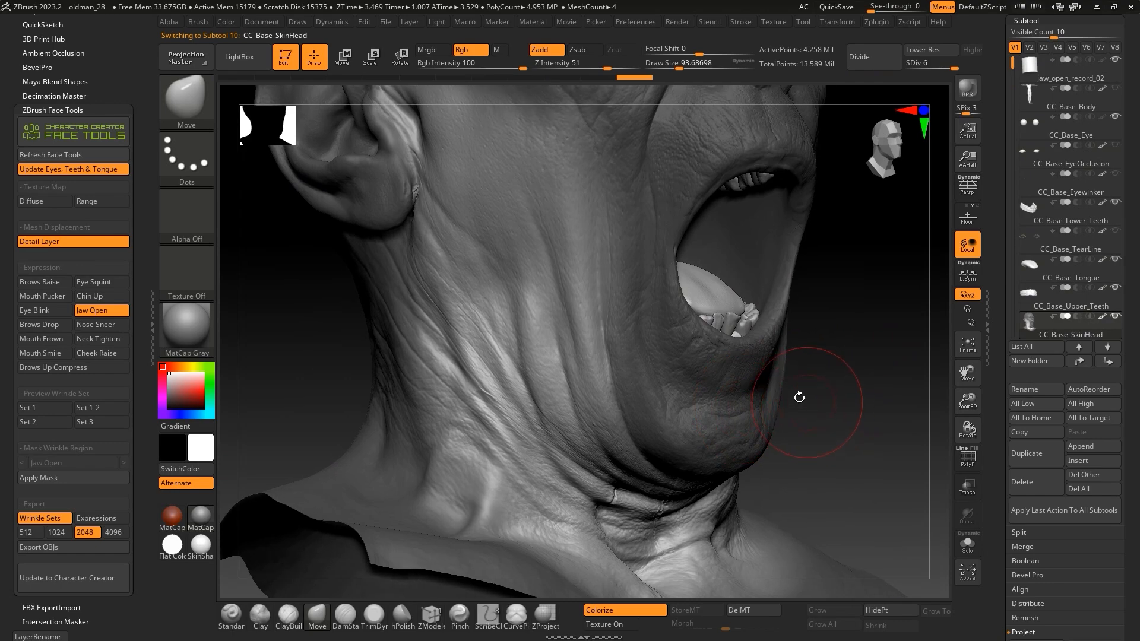
- Paint dull red over the neck with a DragRect Standard brush and project the scan's skin colour onto it with ZProject
left_click(186, 216)
left_click(186, 158)
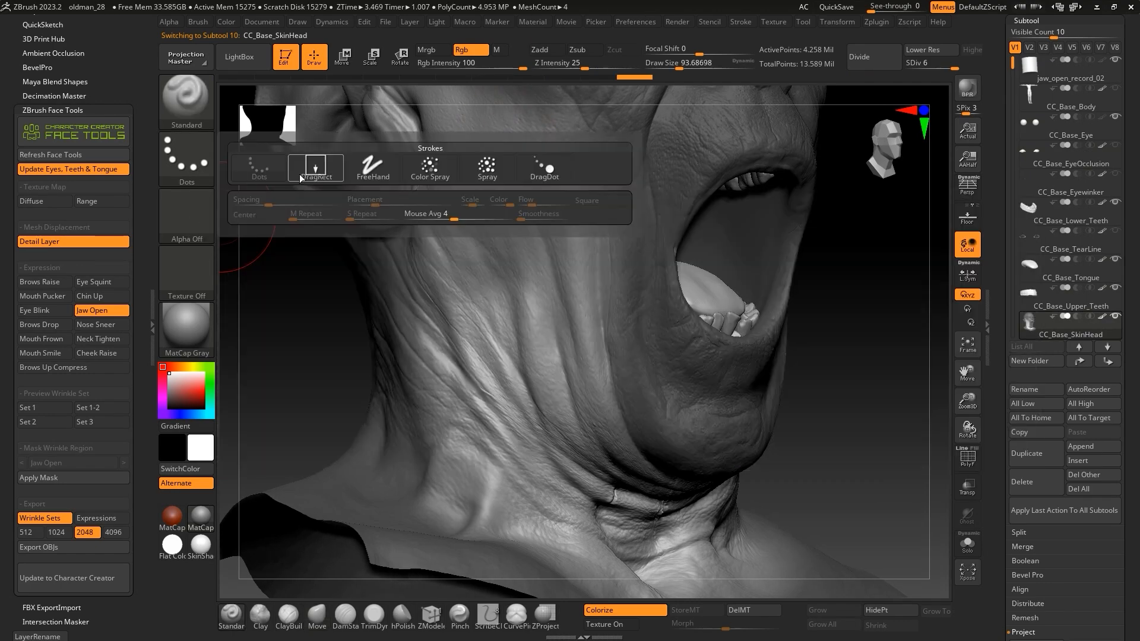
left_click(437, 168)
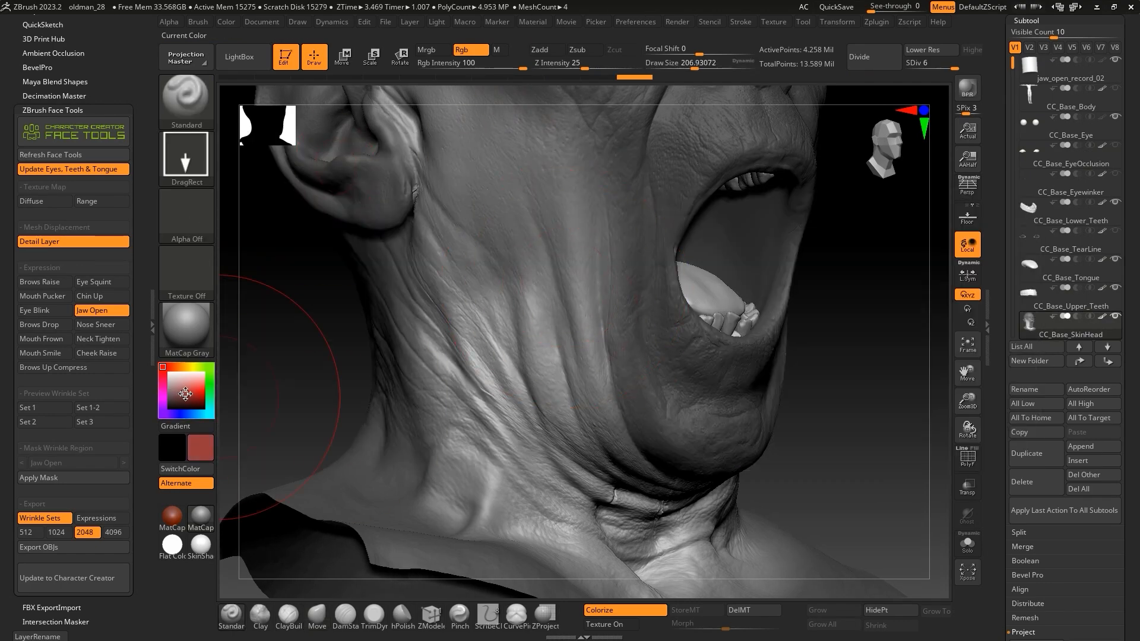
left_click_drag(982, 338, 949, 303)
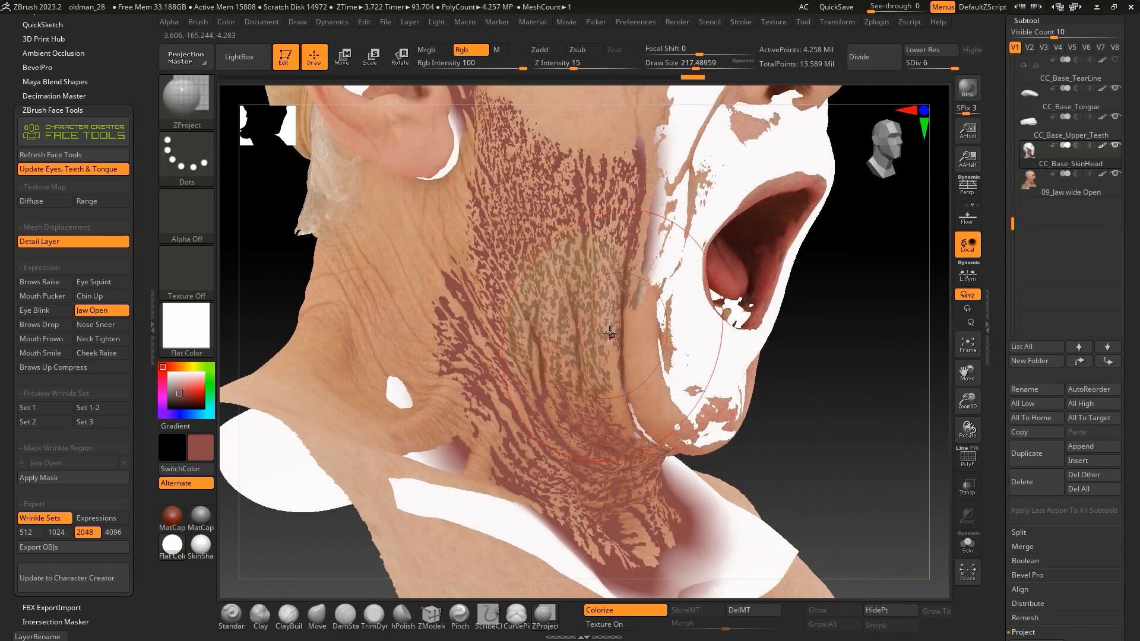
mouse_move(838, 373)
left_mouse_down()
mouse_move(758, 371)
mouse_move(903, 357)
mouse_move(880, 391)
mouse_move(839, 321)
mouse_move(839, 331)
left_mouse_up()
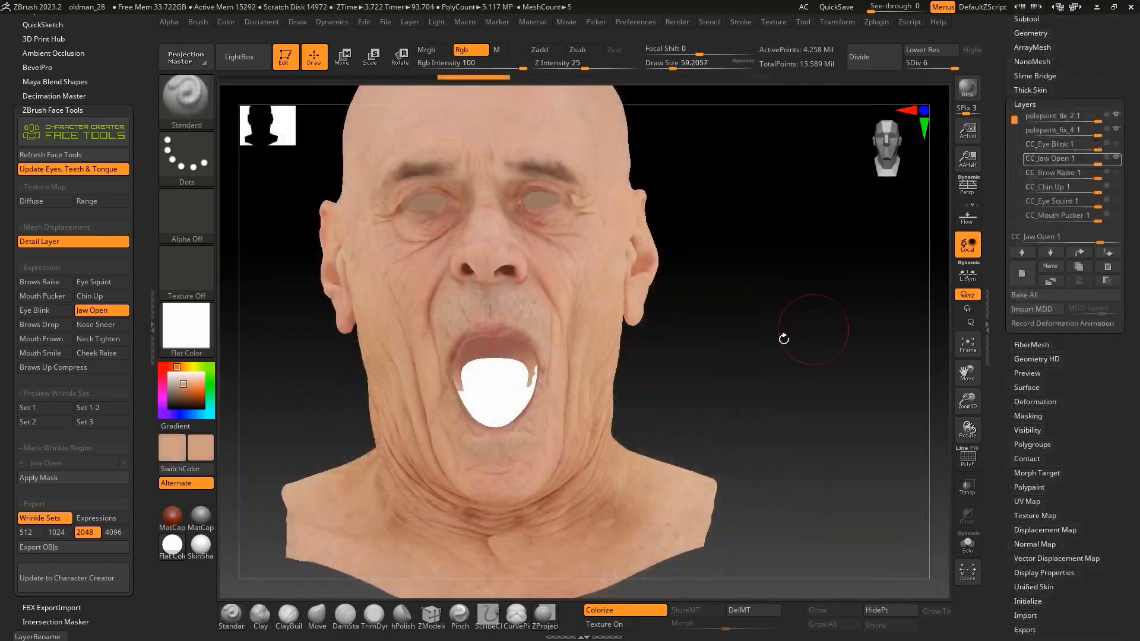
- Lower CC_Base_SkinHead to subdivision level 5 and vary the CC_Jaw Open layer's intensity to examine the neck wrinkles and colour
left_click_drag(783, 333, 817, 322)
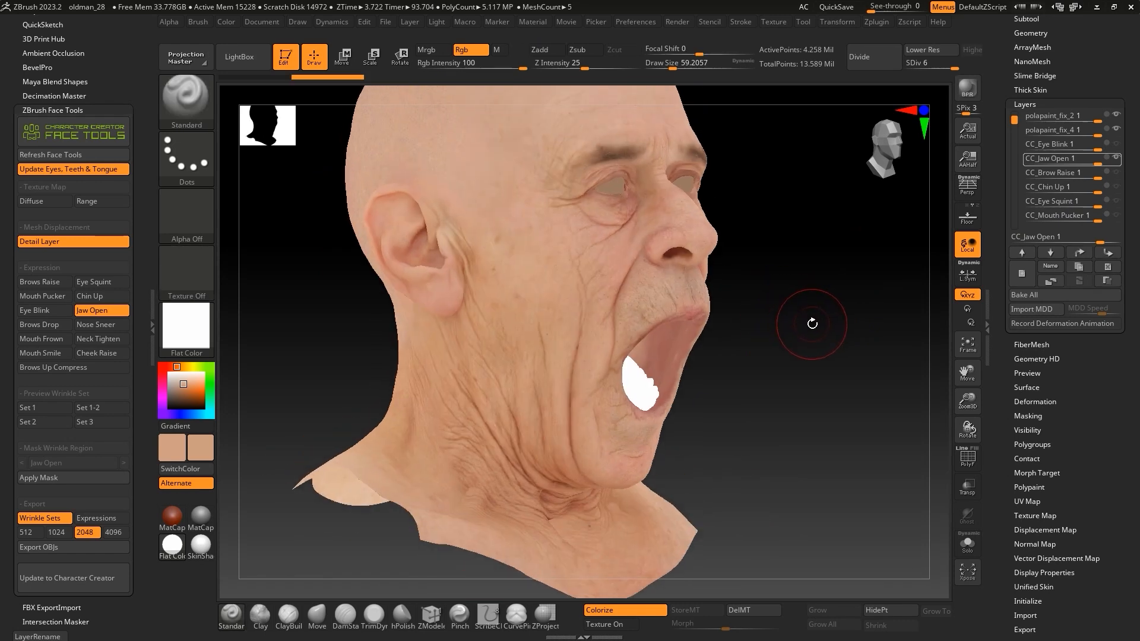
key("shift+d")
left_click_drag(812, 323, 839, 307, "alt")
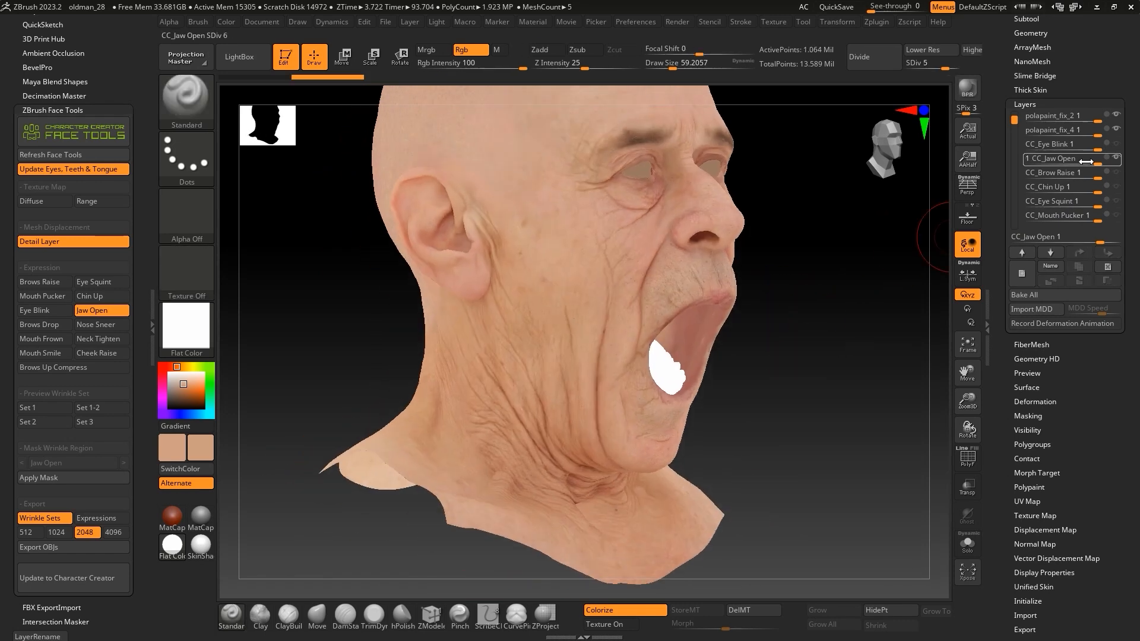
left_click_drag(1102, 169, 1109, 169)
left_click_drag(876, 300, 822, 309)
mouse_move(1096, 164)
left_mouse_down()
mouse_move(1071, 165)
mouse_move(1107, 166)
left_mouse_up()
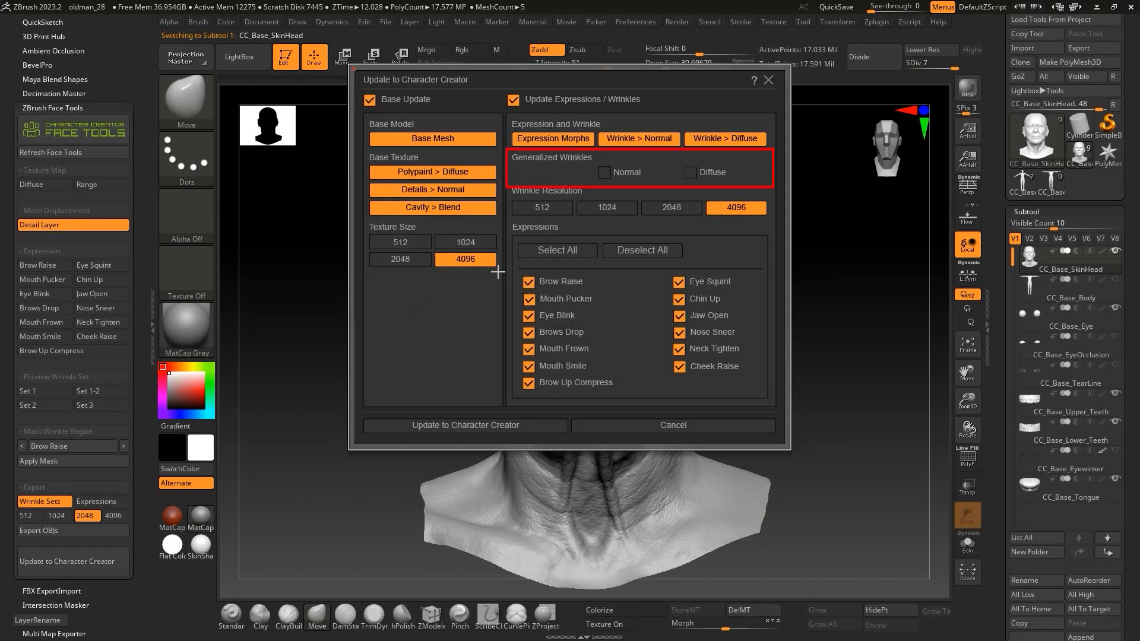
- Update Character Creator with the base mesh, textures and all expressions and wrinkles at 4096 resolution, leaving generalized wrinkles off
left_click(526, 426)
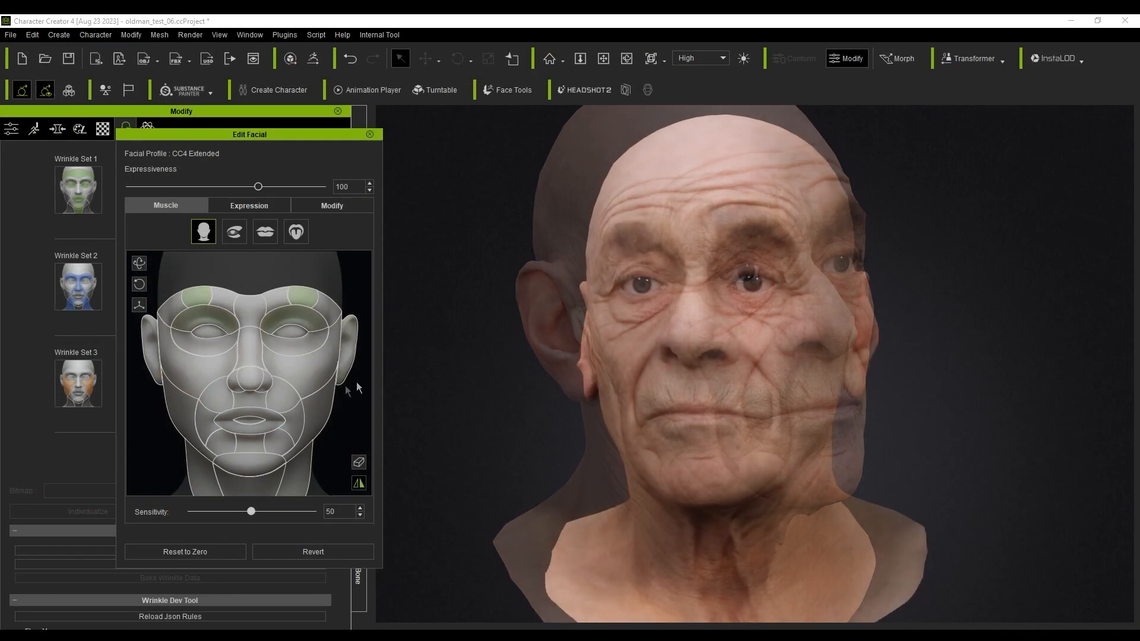
- In Character Creator's Edit Facial muscle mode, pose an open-mouthed expression using the jaw, neck and brow regions
left_click_drag(263, 420, 319, 416)
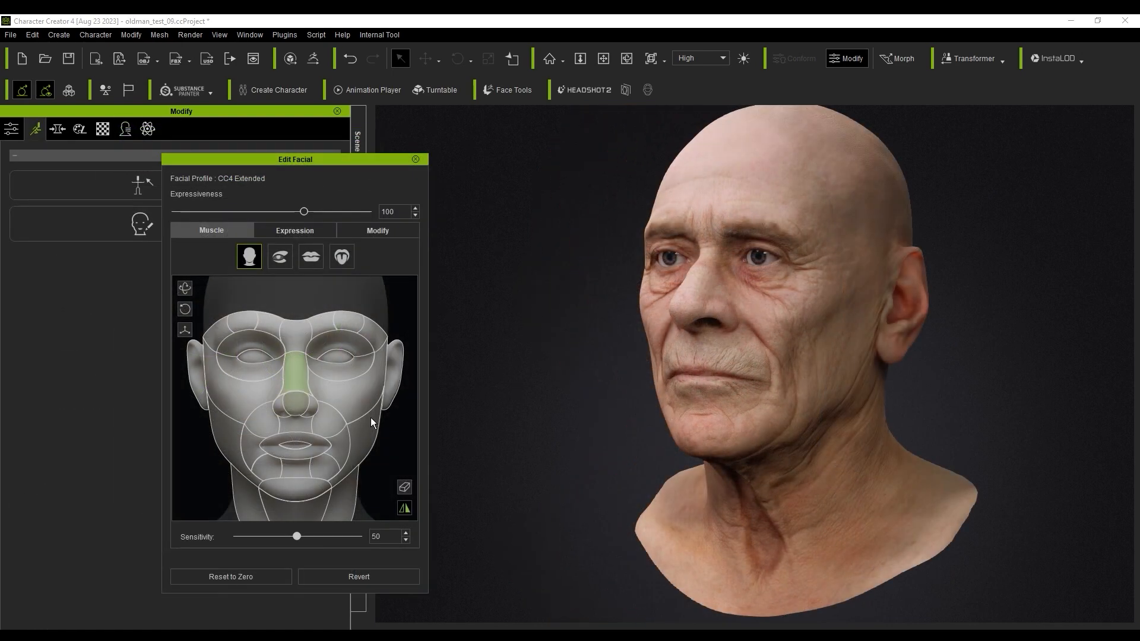
left_click_drag(297, 489, 380, 445)
right_click_drag(713, 443, 399, 489)
left_click_drag(350, 498, 392, 492)
right_click_drag(756, 477, 831, 460)
left_click_drag(342, 456, 389, 476)
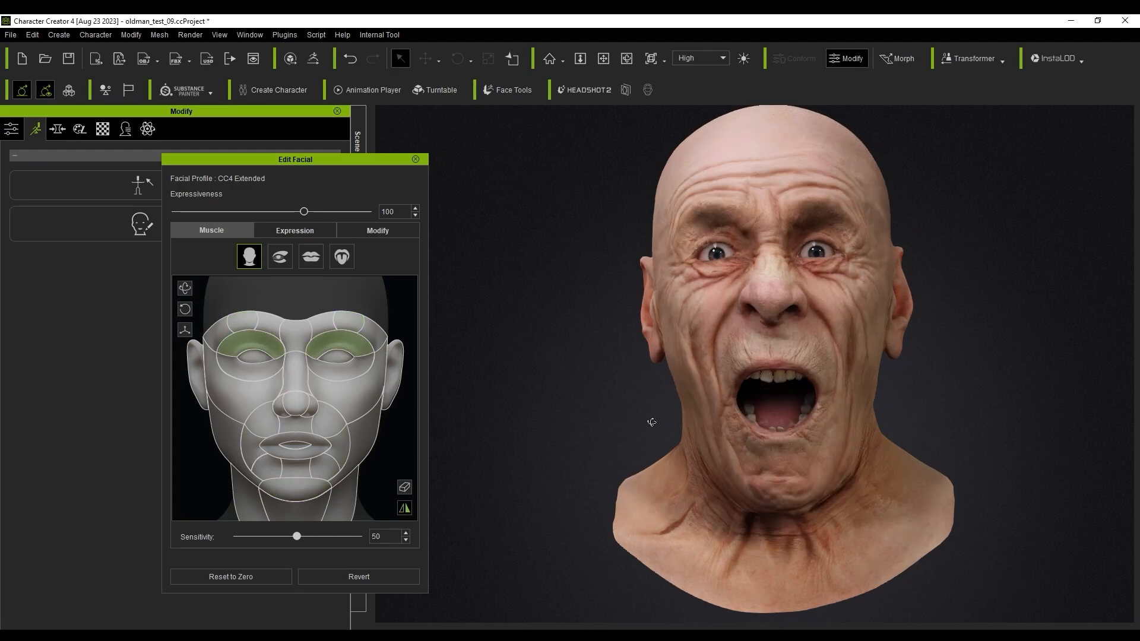
- Adjust the nose muscle region, orbit around the open-mouthed head and reduce Expressiveness to test the dynamic wrinkles
right_click_drag(652, 422, 618, 423)
left_click_drag(296, 368, 415, 455)
right_click_drag(463, 450, 490, 448)
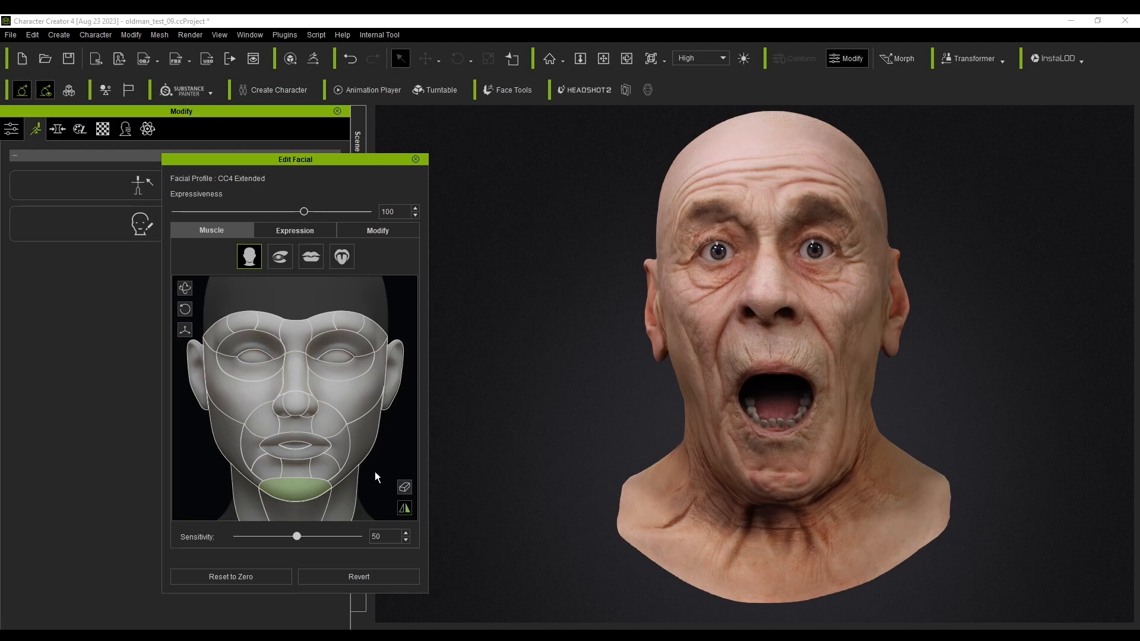
right_click_drag(734, 439, 572, 448)
right_click_drag(437, 467, 534, 451)
left_click_drag(304, 211, 195, 211)
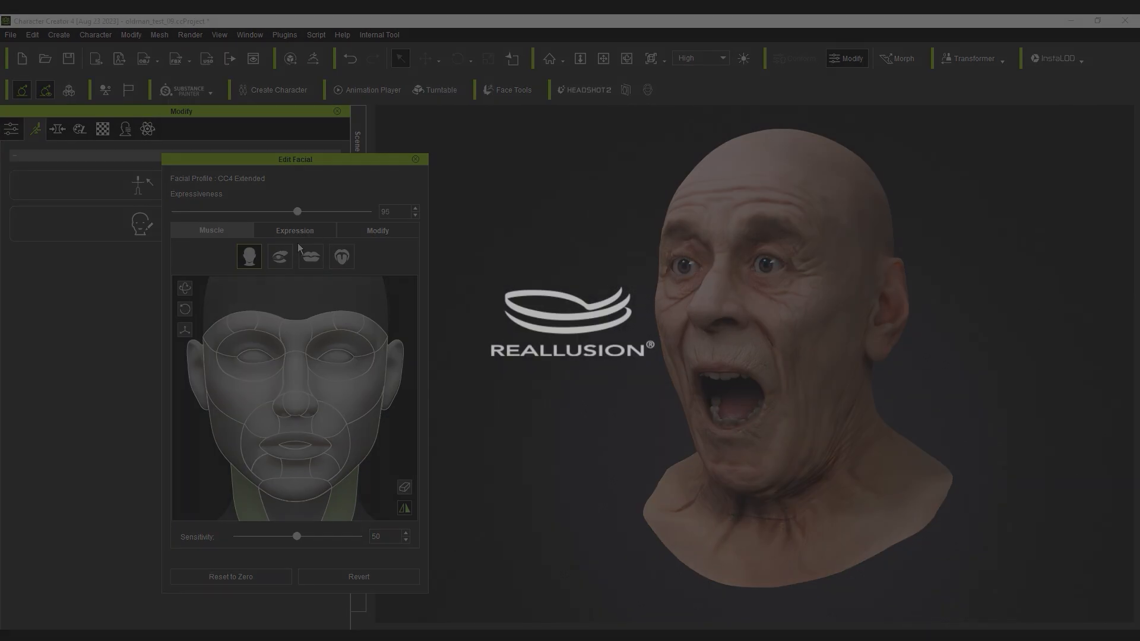